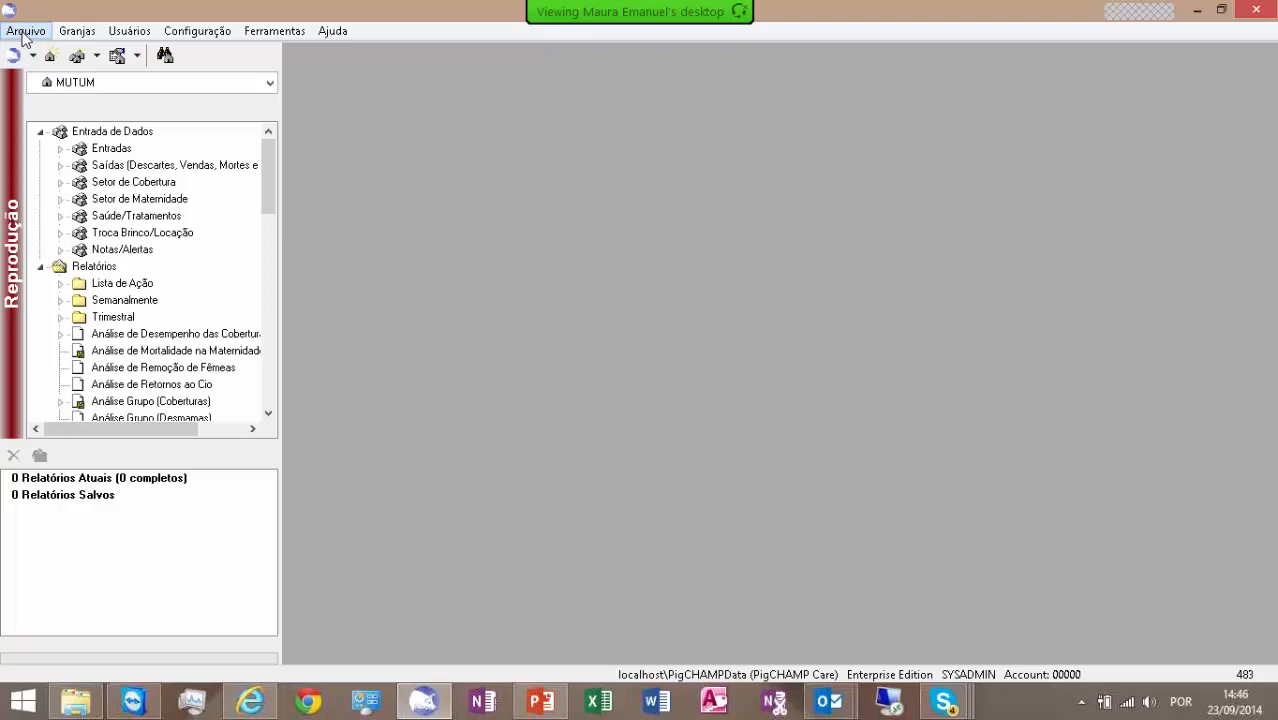
click(25, 31)
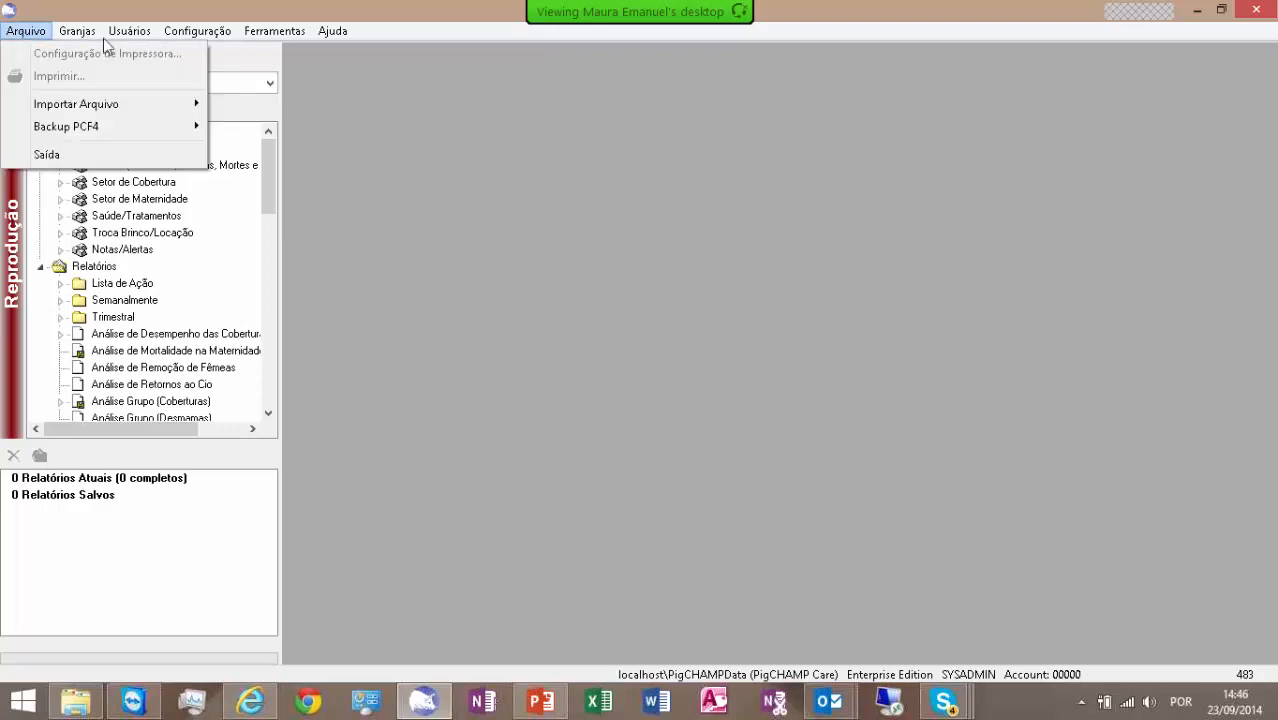
mouse_move(104, 40)
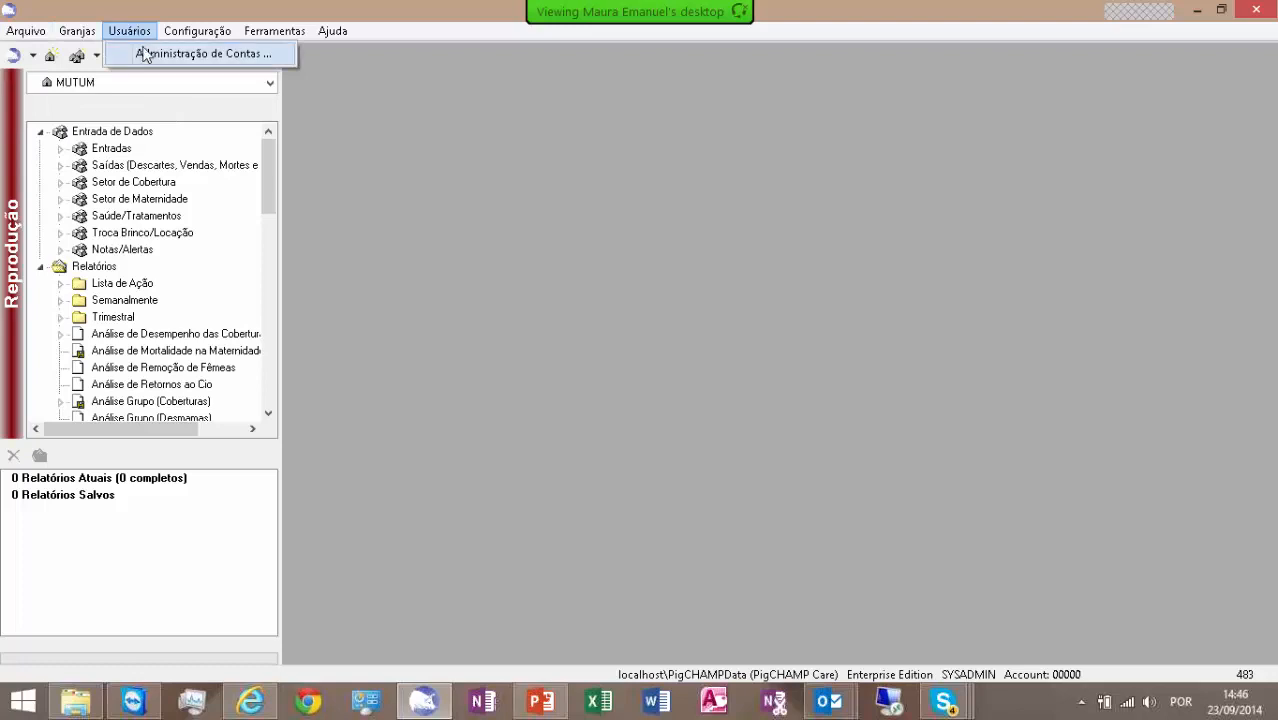
mouse_move(185, 36)
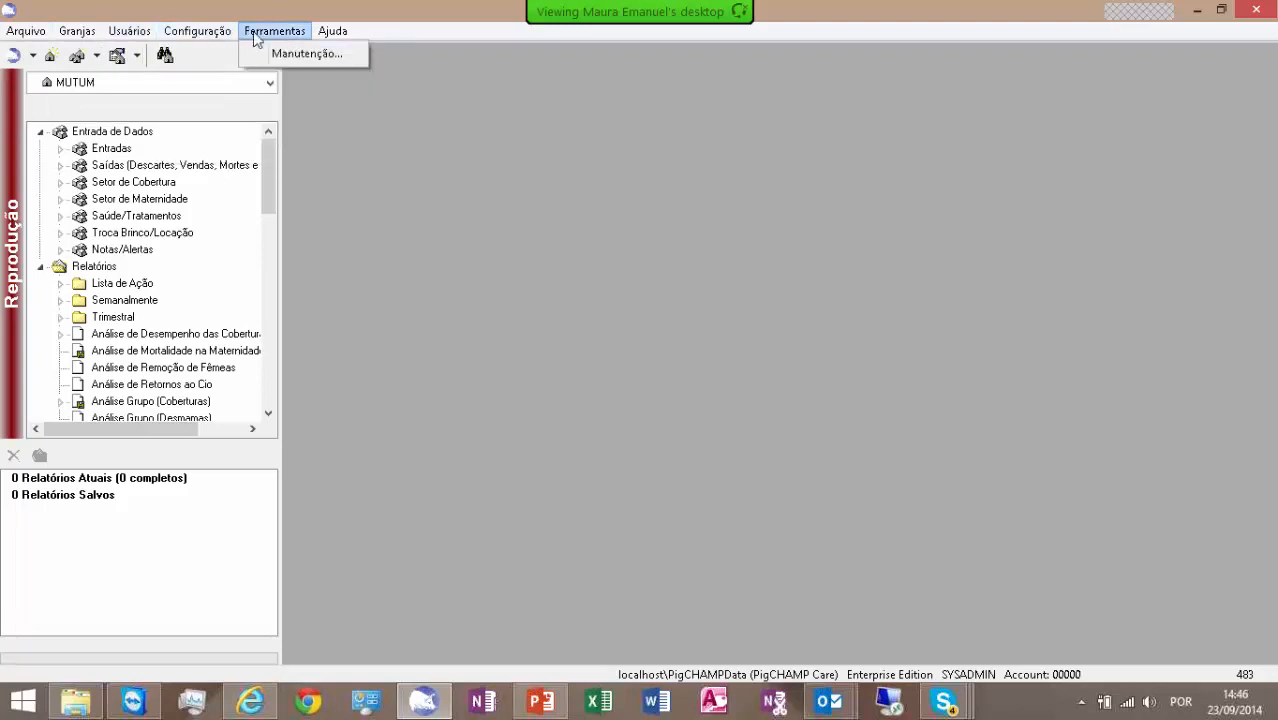
mouse_move(327, 36)
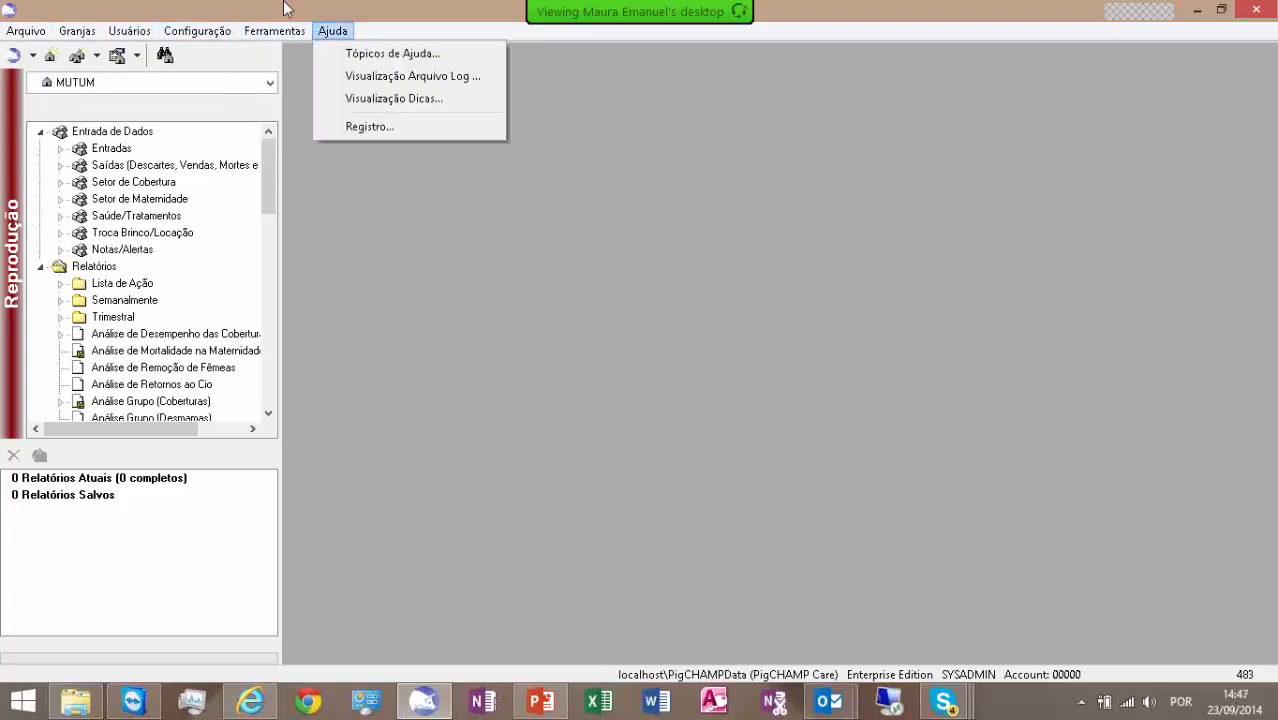
mouse_move(25, 31)
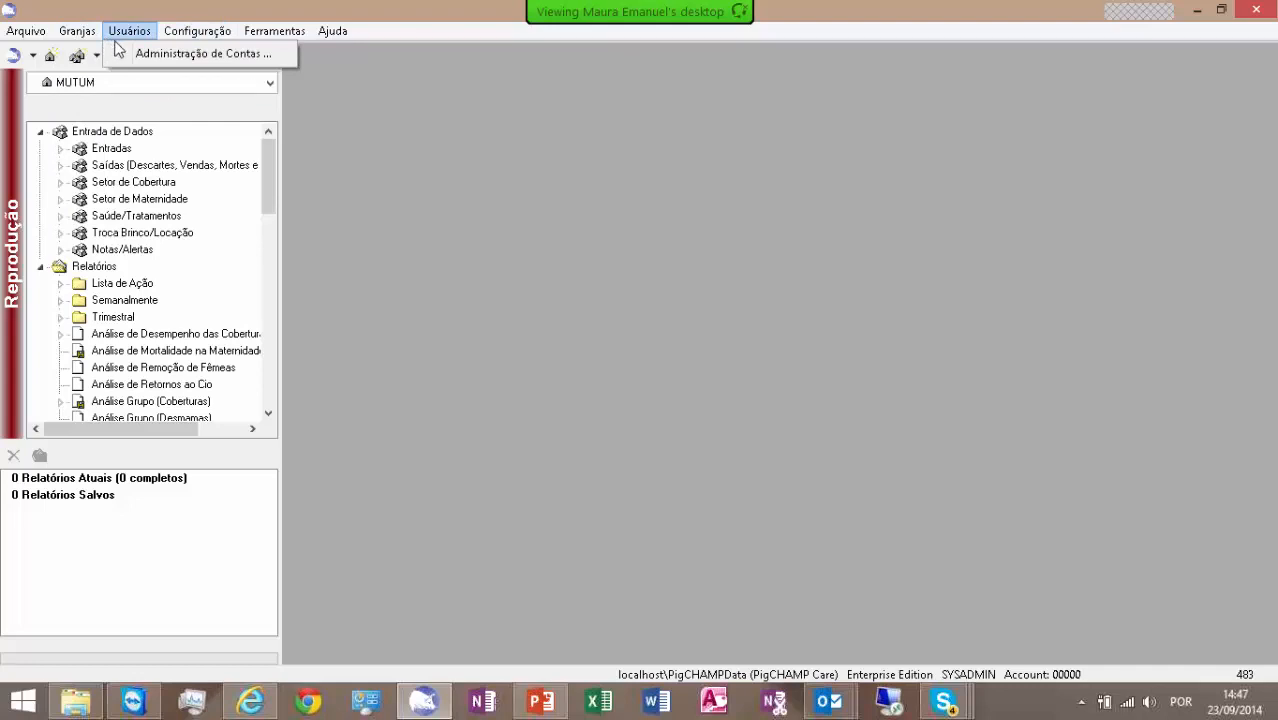
- Switch the active module to PigCHAMP Crescimento and back to PigCHAMP Reprodução, two times in a row
click(33, 56)
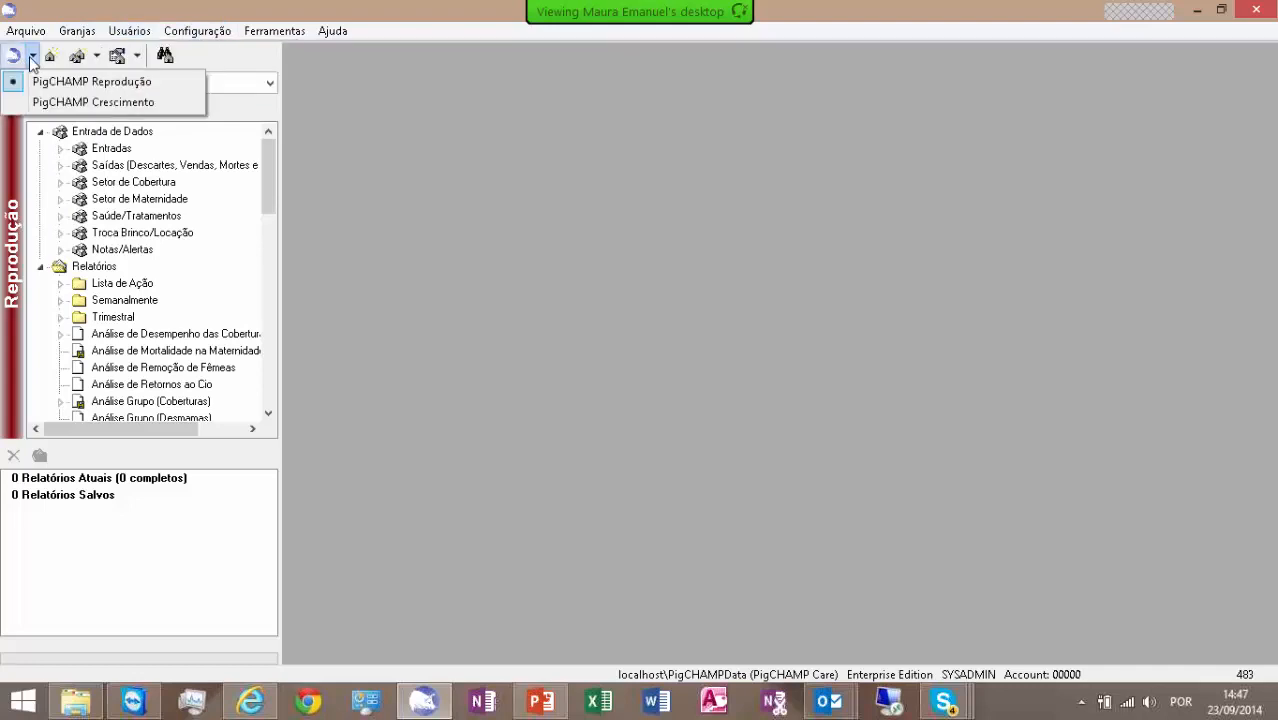
click(57, 103)
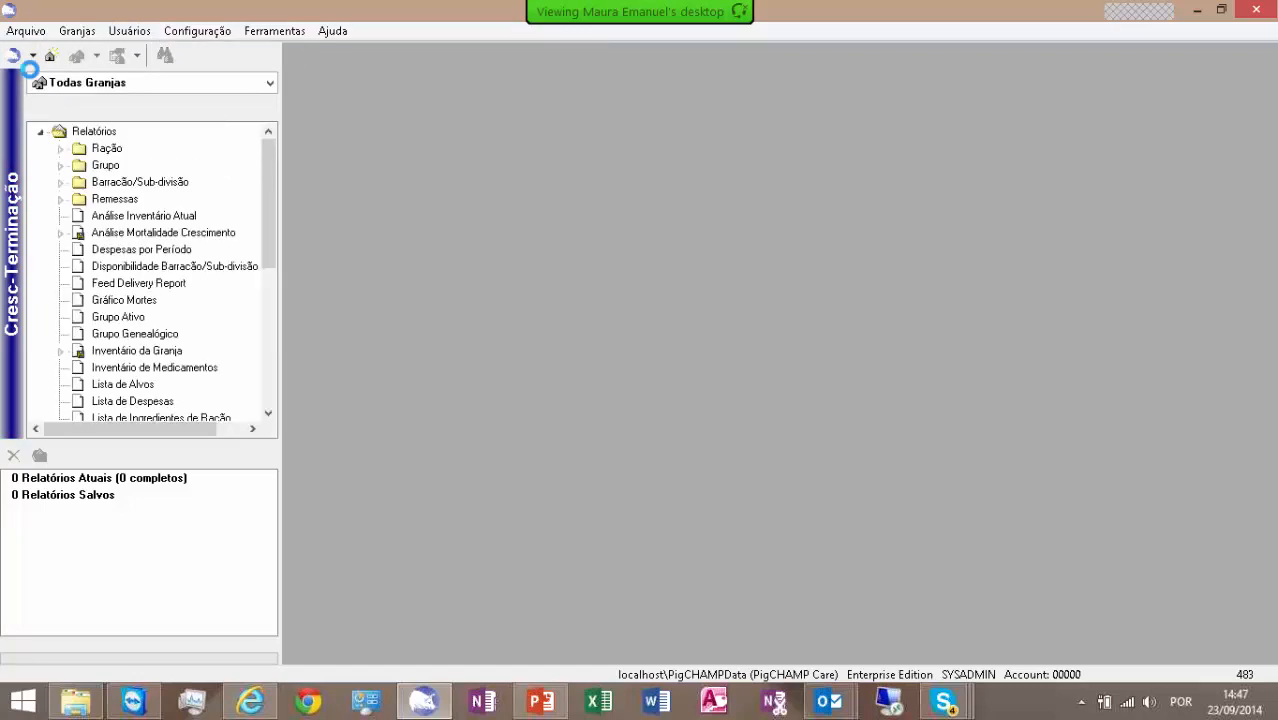
click(33, 56)
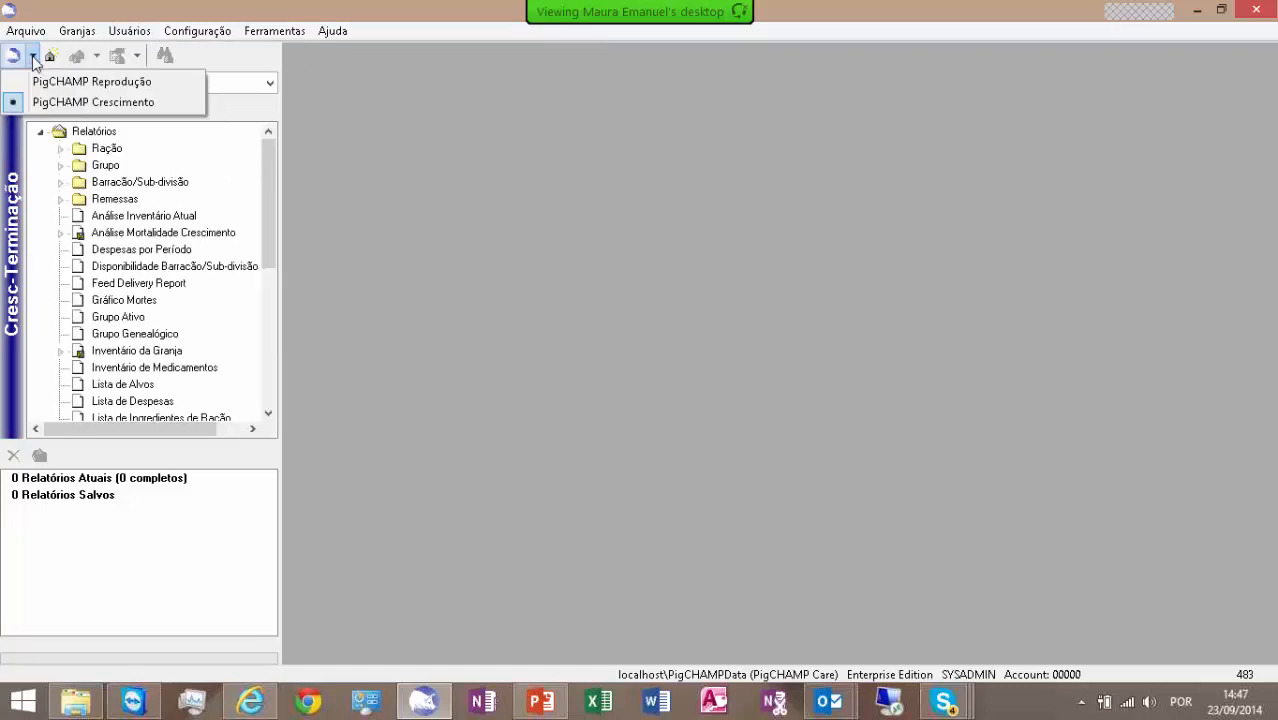
click(54, 82)
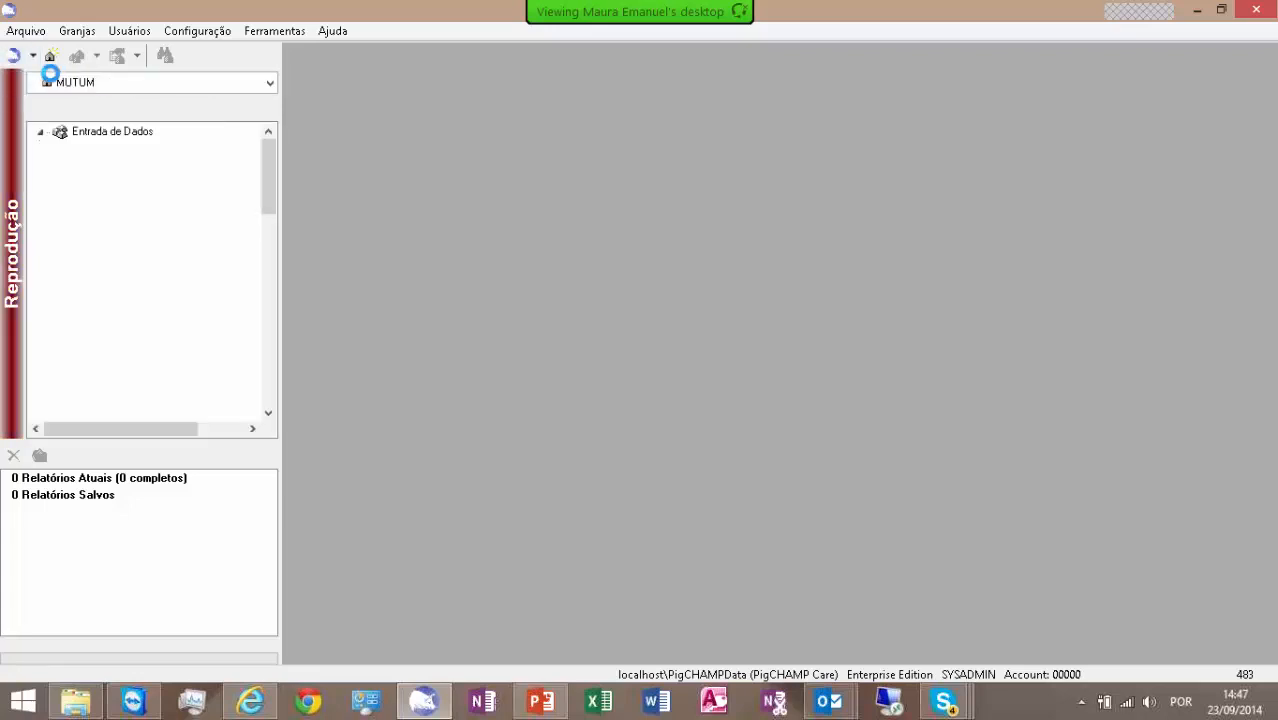
click(33, 56)
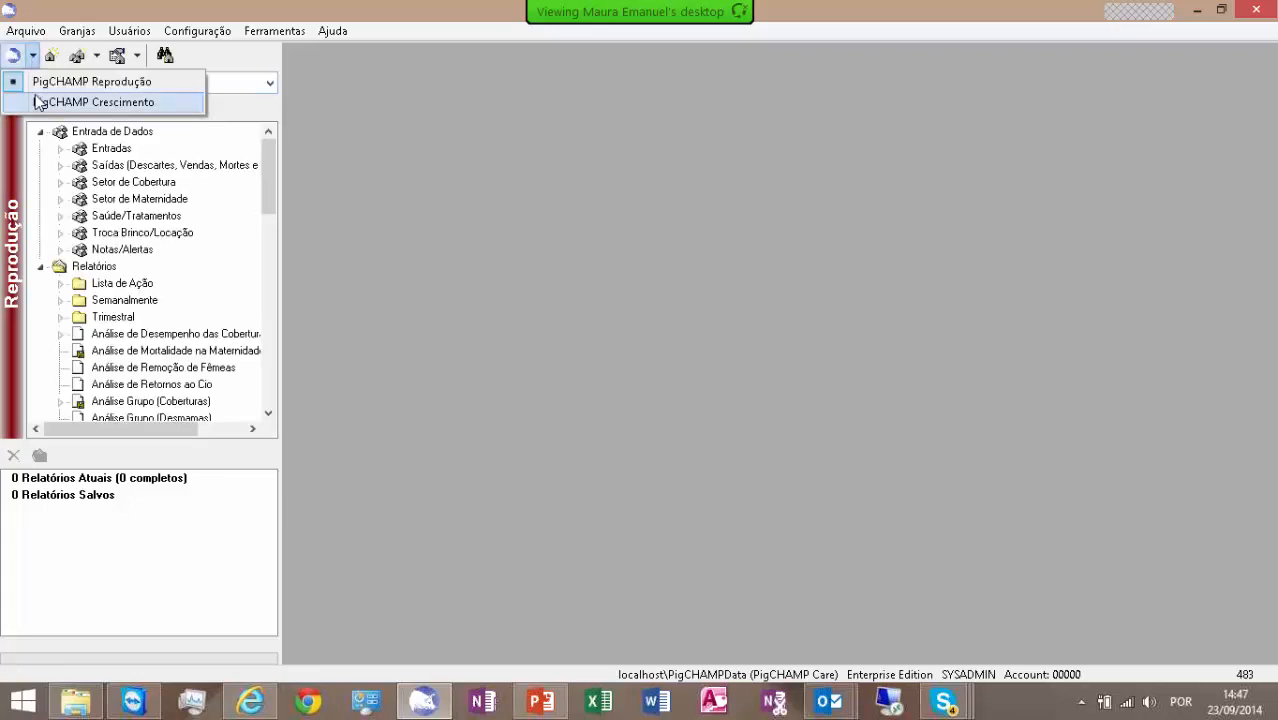
click(38, 103)
click(34, 57)
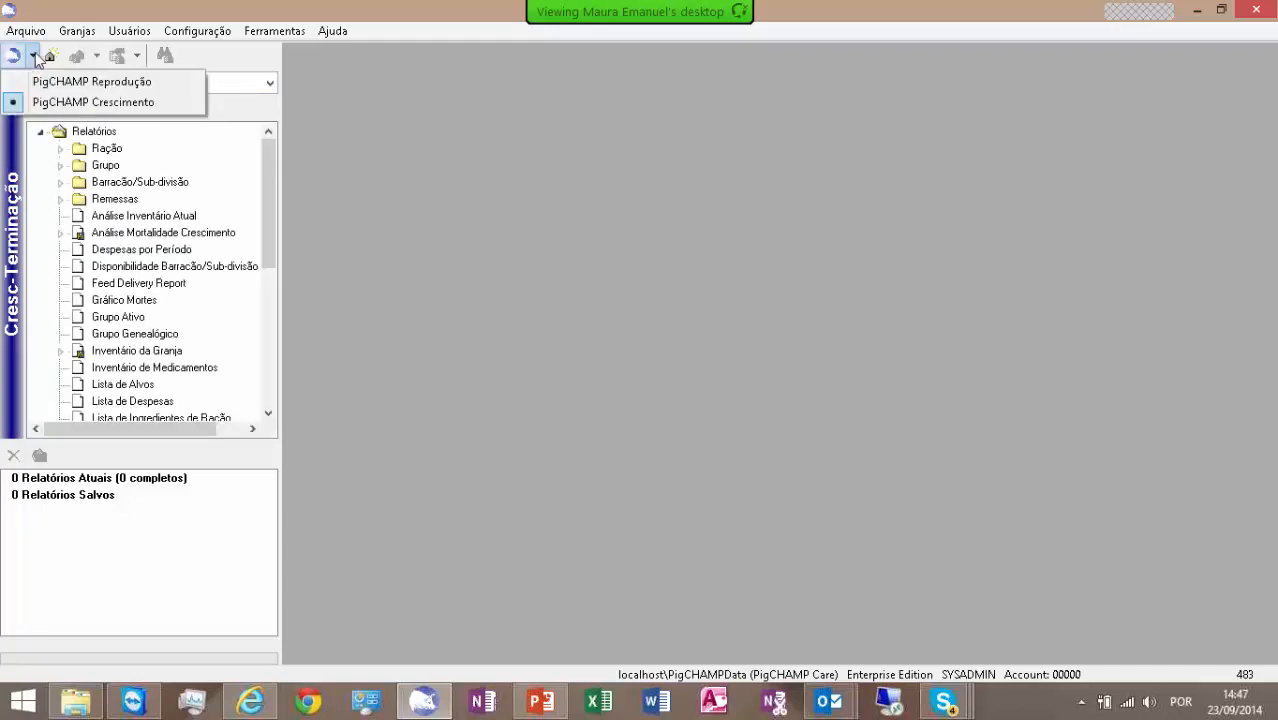
click(45, 82)
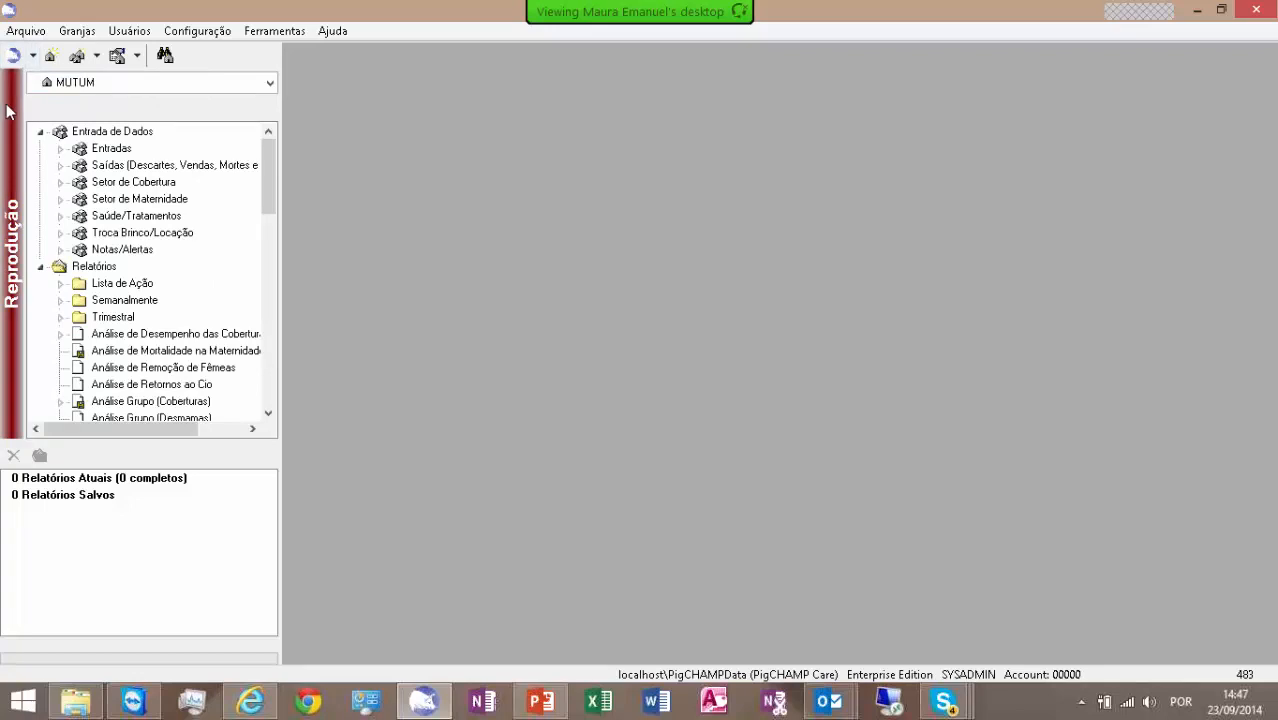
- Toggle the module directly to Crescimento and back to Reprodução twice, without choosing it from the module list
click(12, 57)
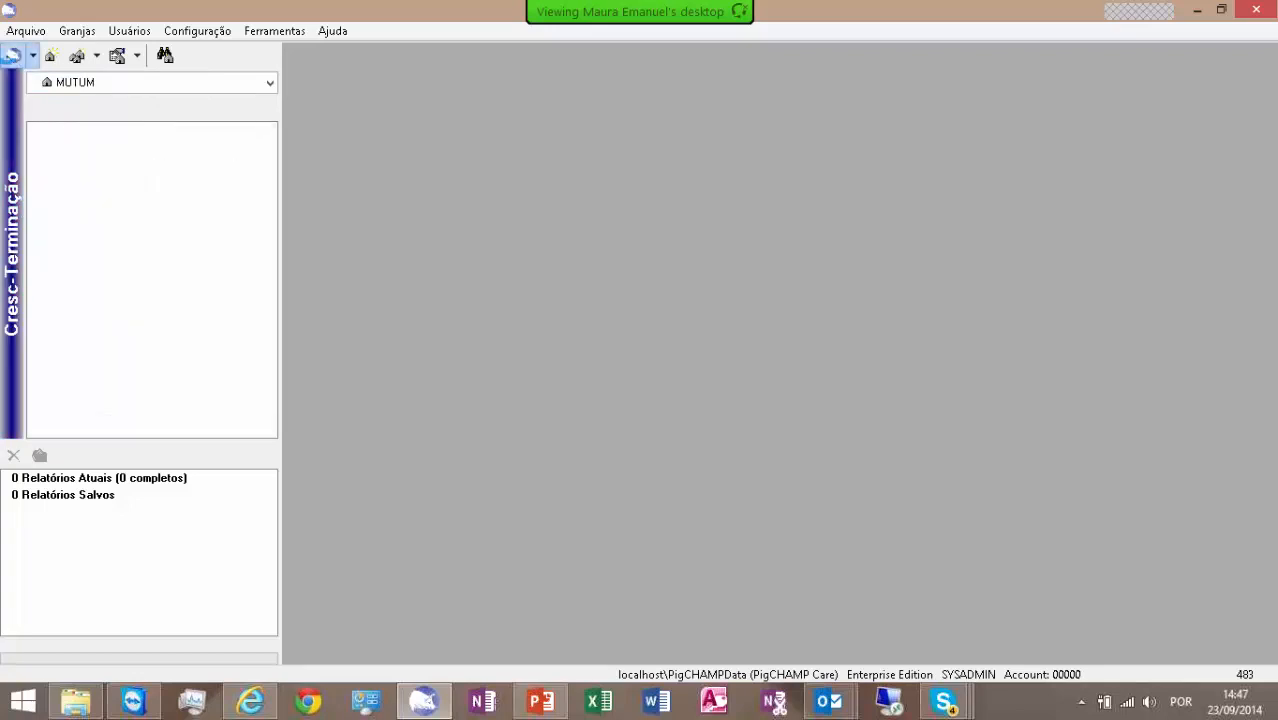
click(11, 60)
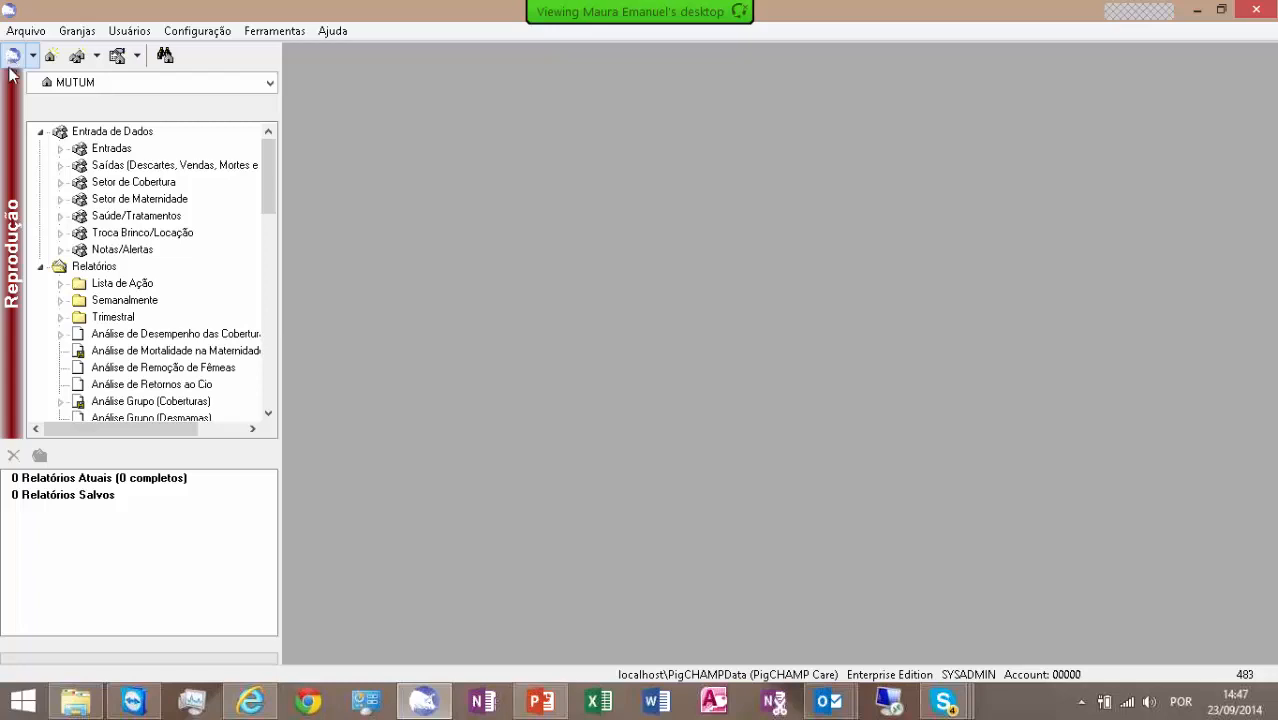
click(10, 58)
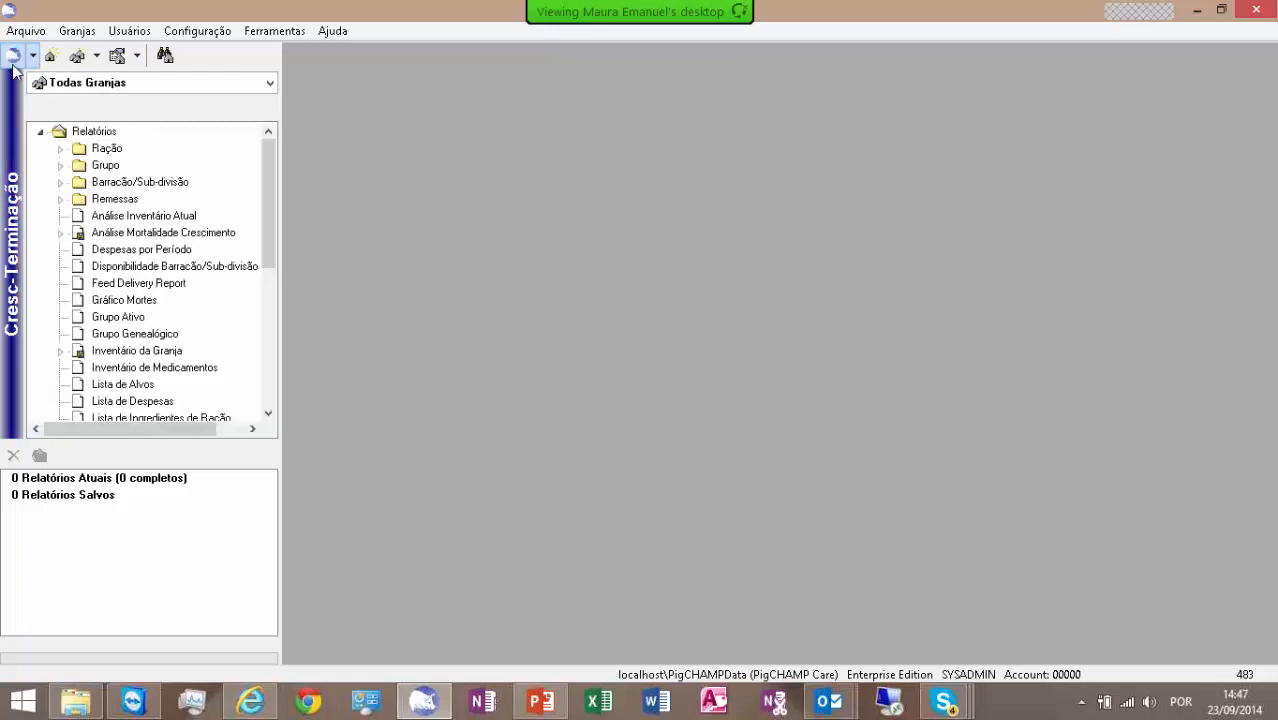
click(12, 57)
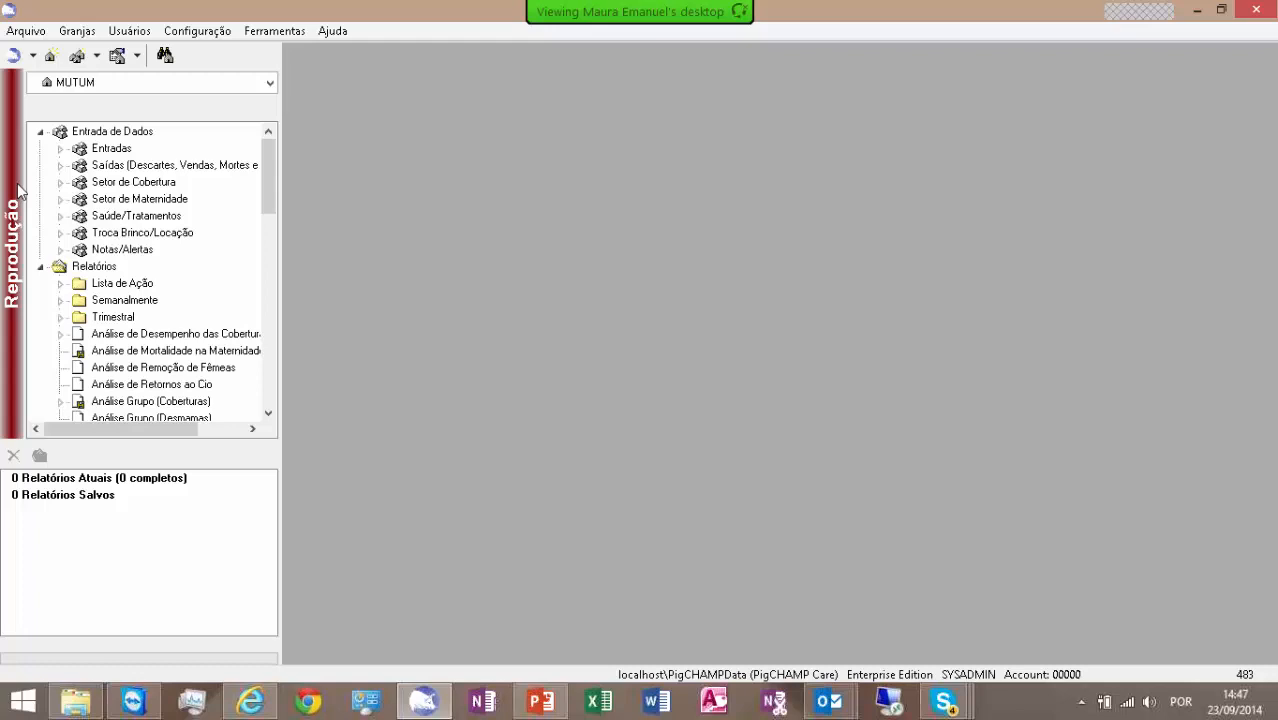
- Check the list of available farms, and collapse and re-expand Relatórios to browse the reports it contains
click(269, 84)
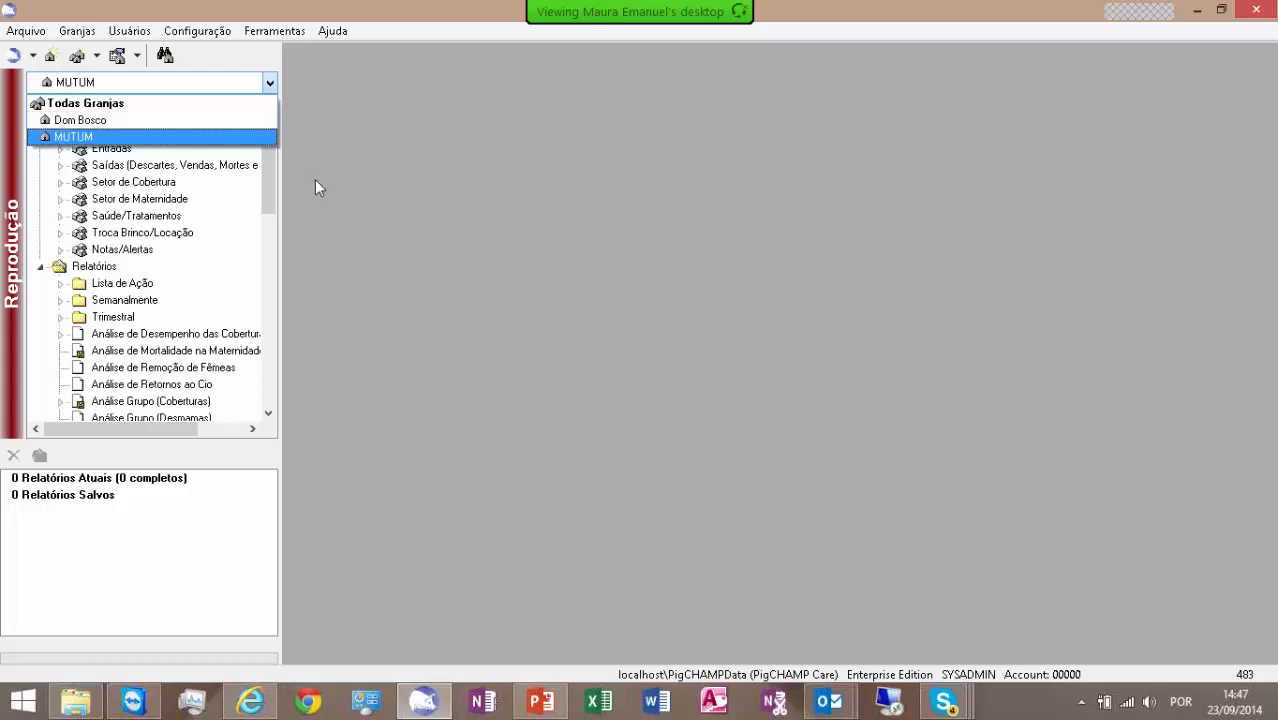
click(115, 233)
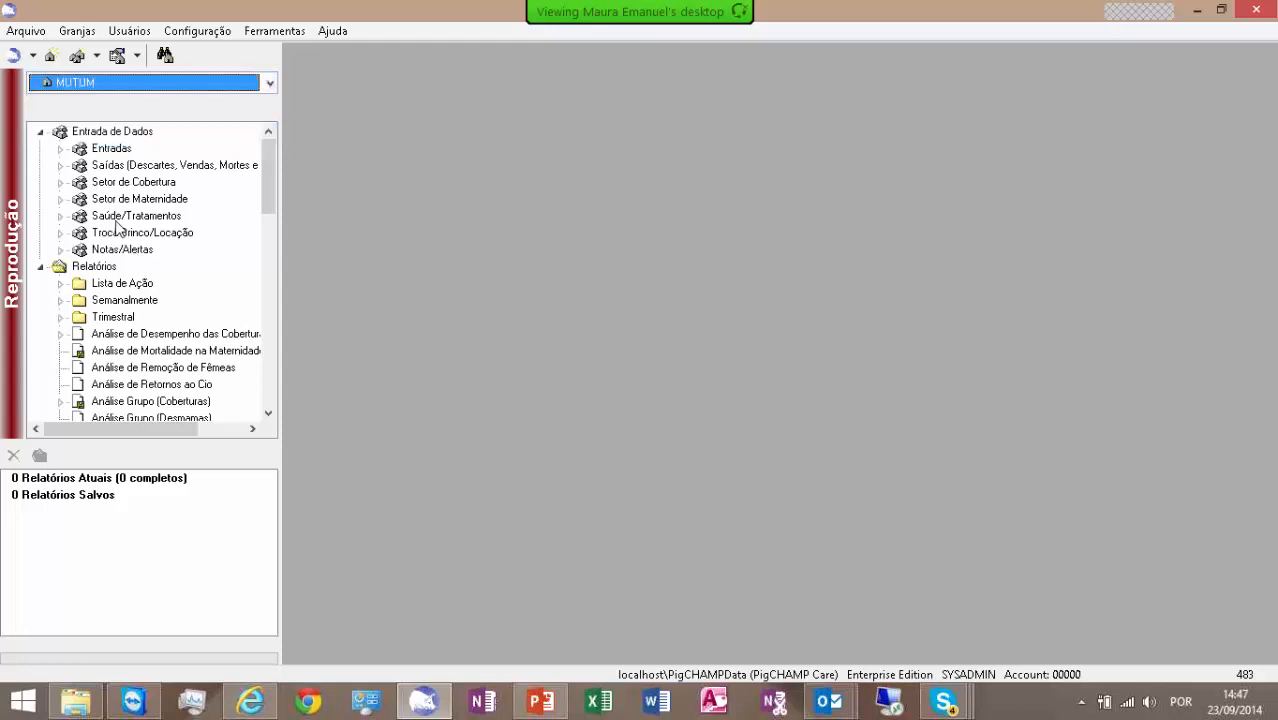
click(40, 267)
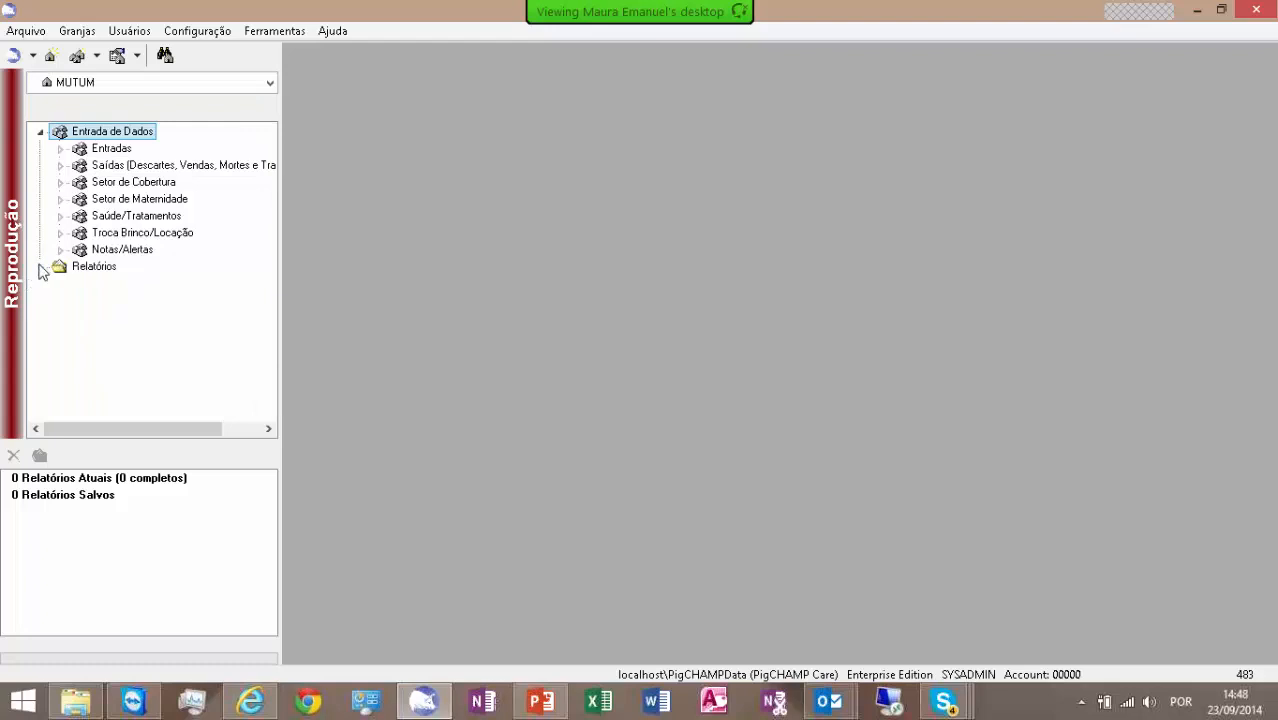
click(41, 268)
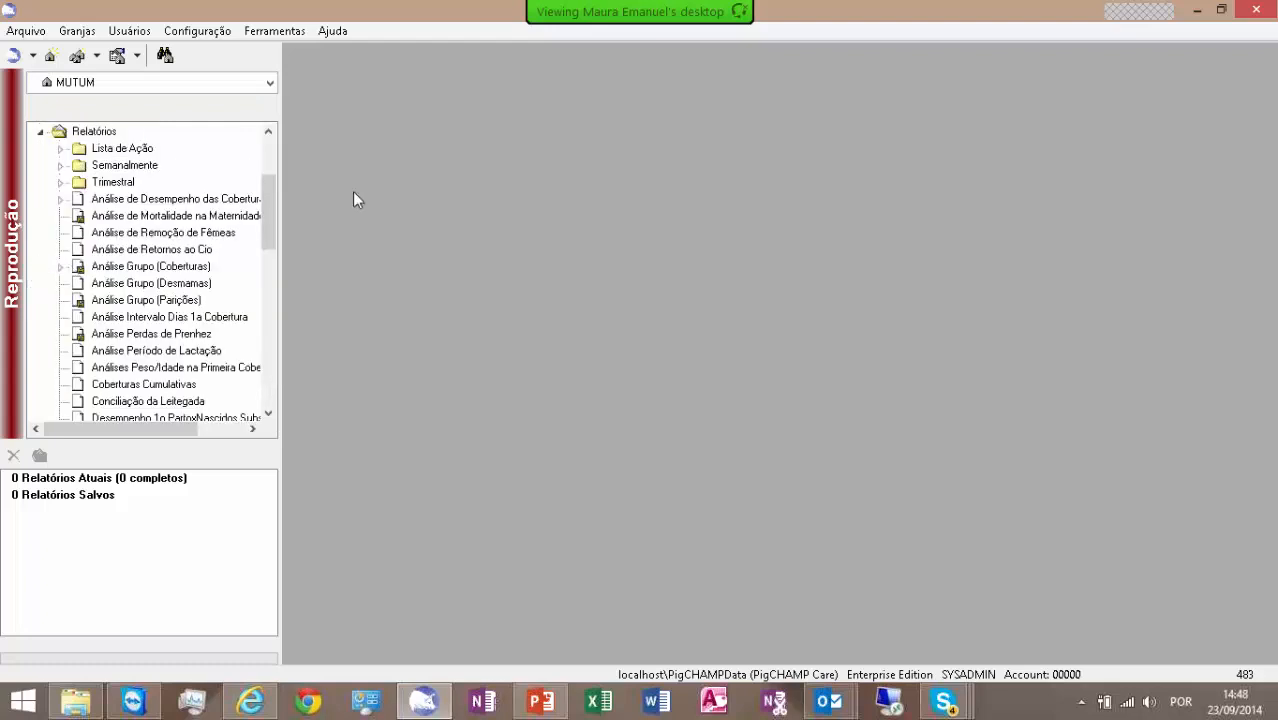
scroll(266, 218, down, 9)
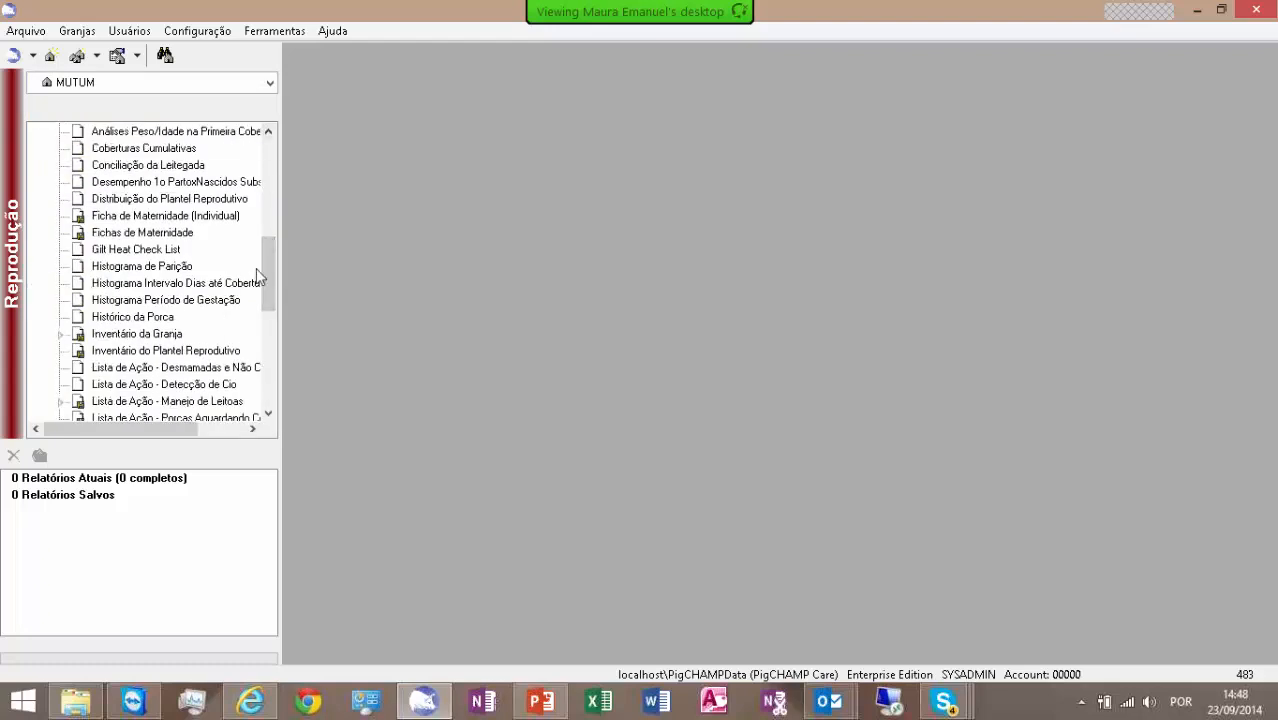
drag(275, 297, 265, 172)
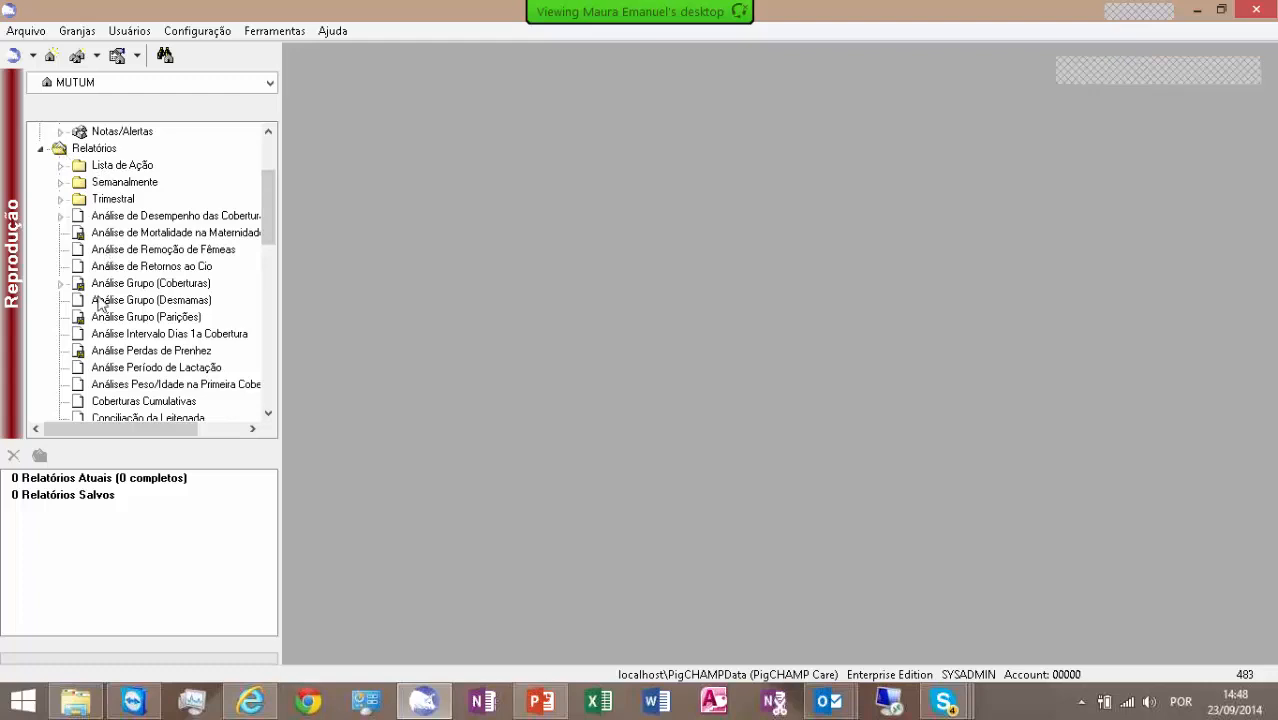
- From the Análise de Remoção de Fêmeas report, add a new report group with the default name and open it
click(128, 252)
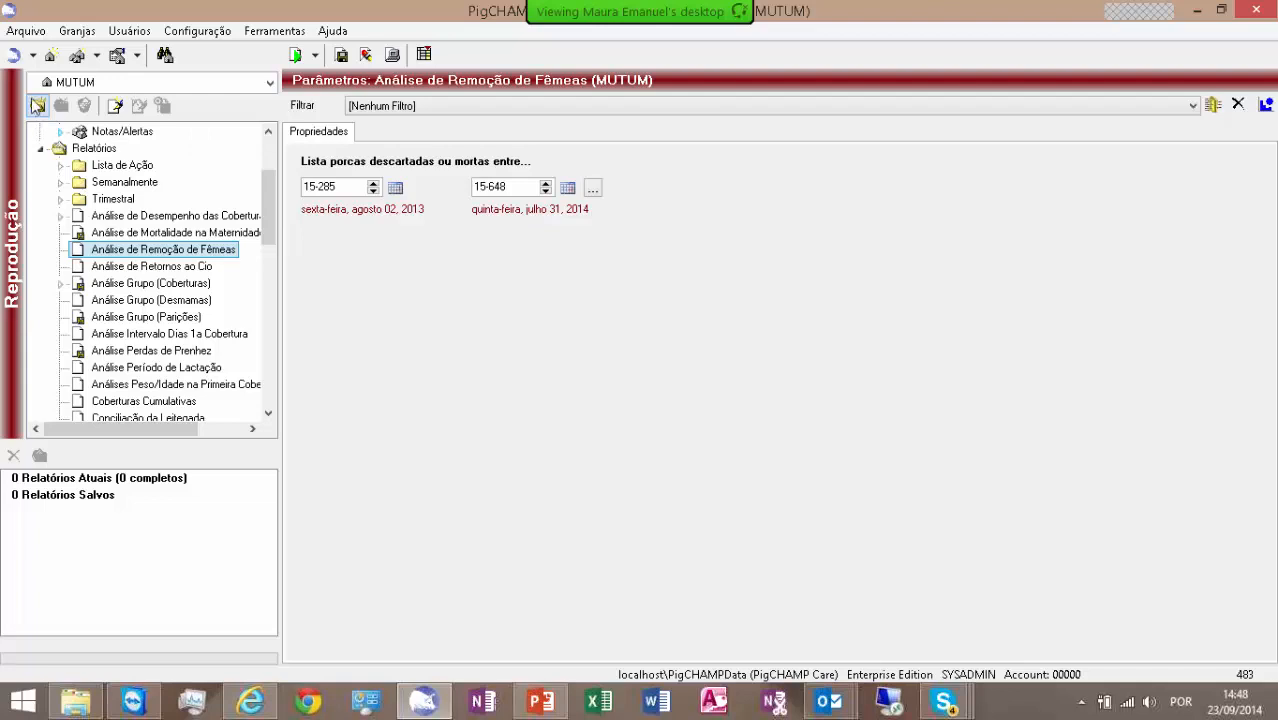
click(38, 106)
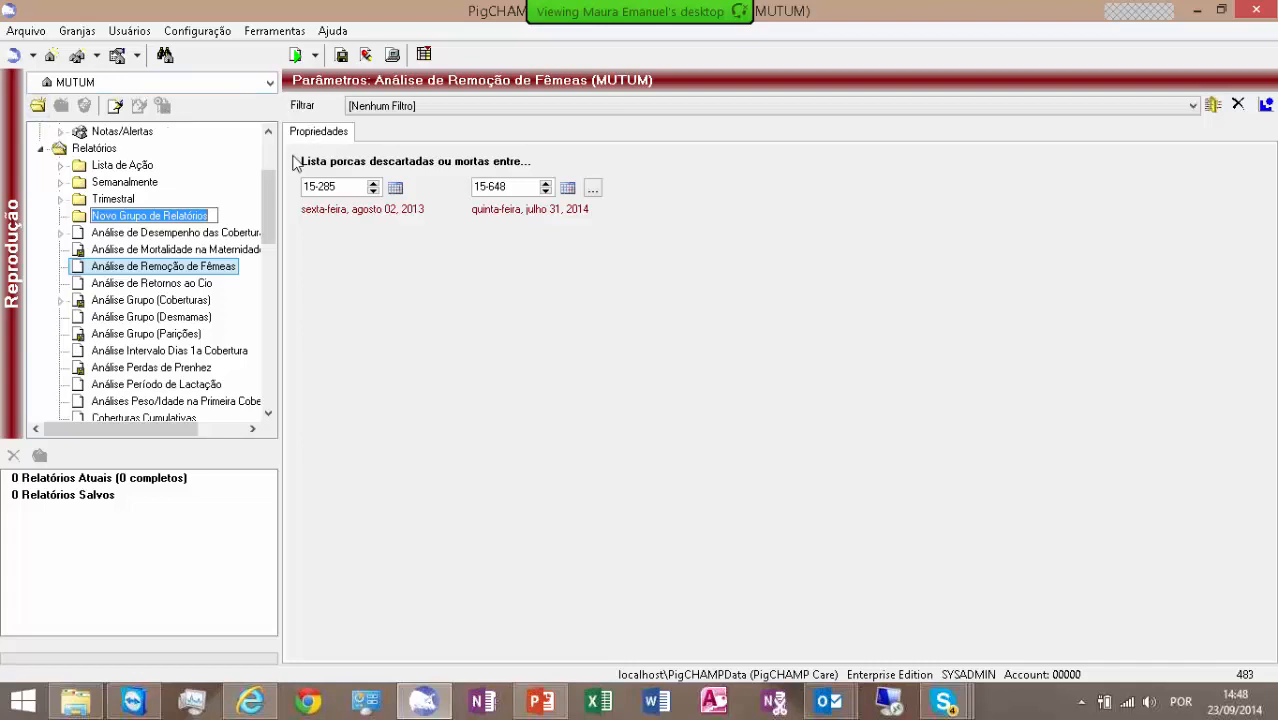
key(Return)
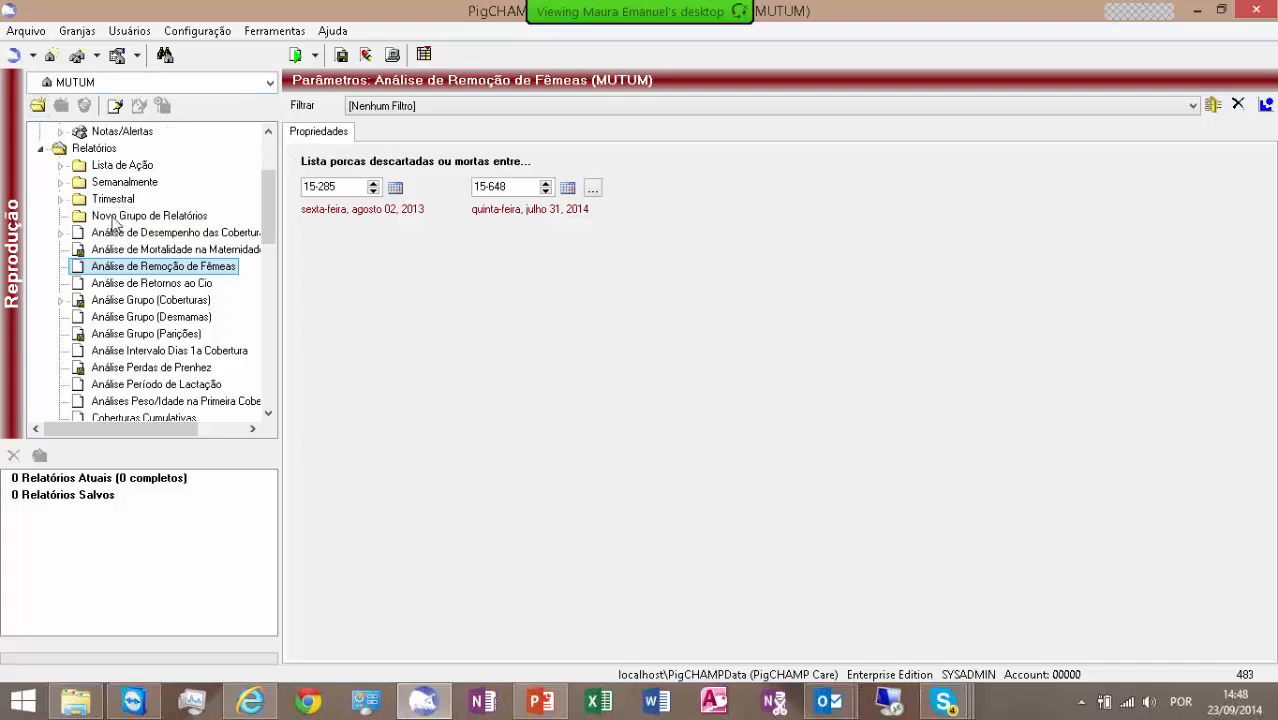
click(113, 218)
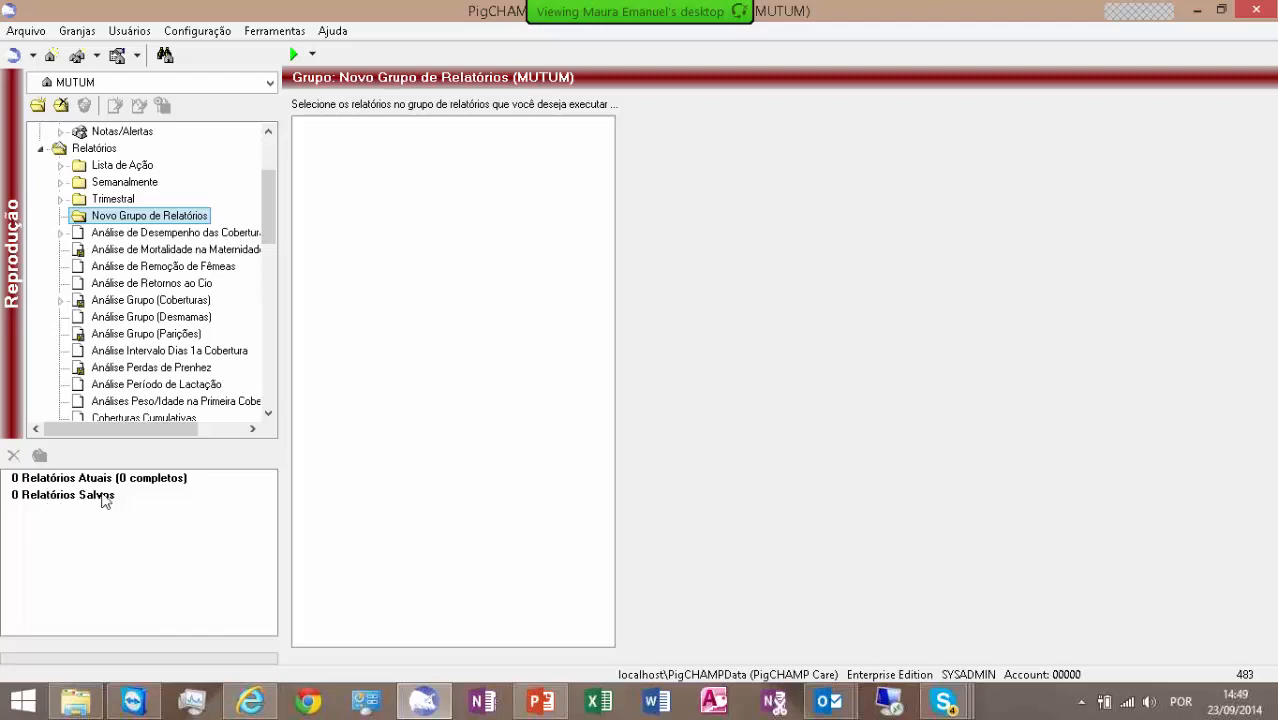
click(36, 484)
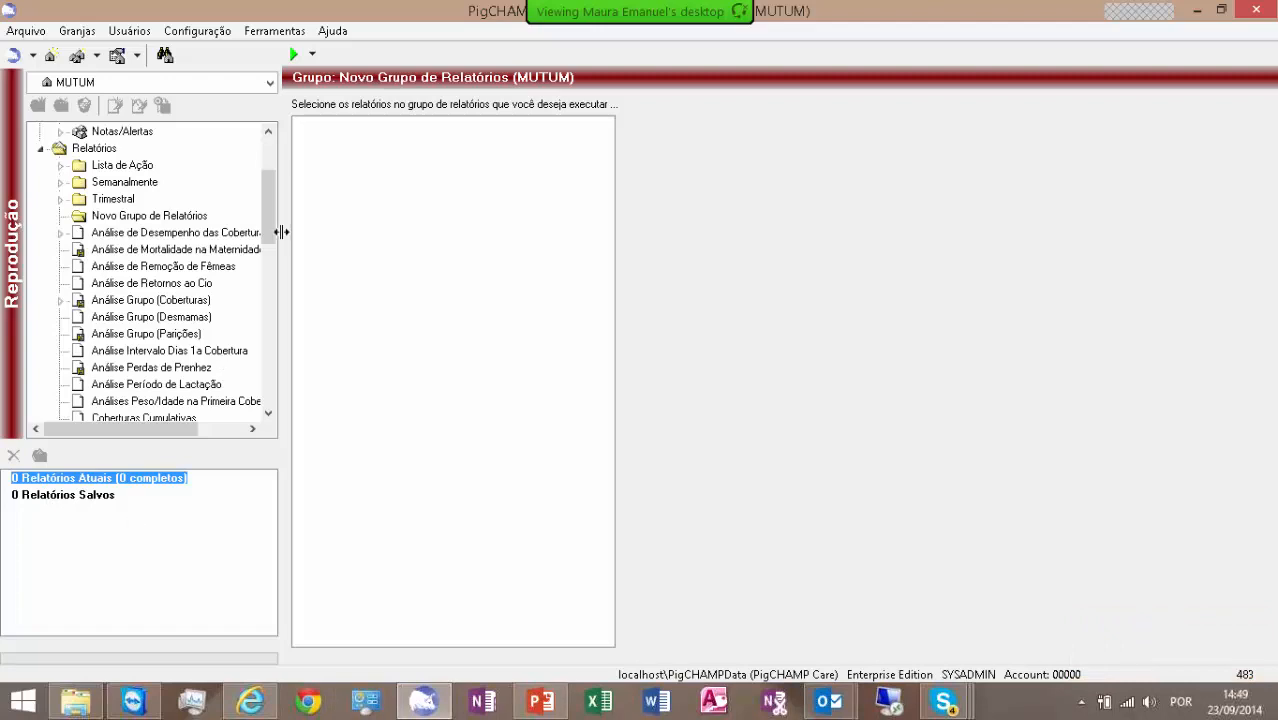
scroll(281, 225, up, 2)
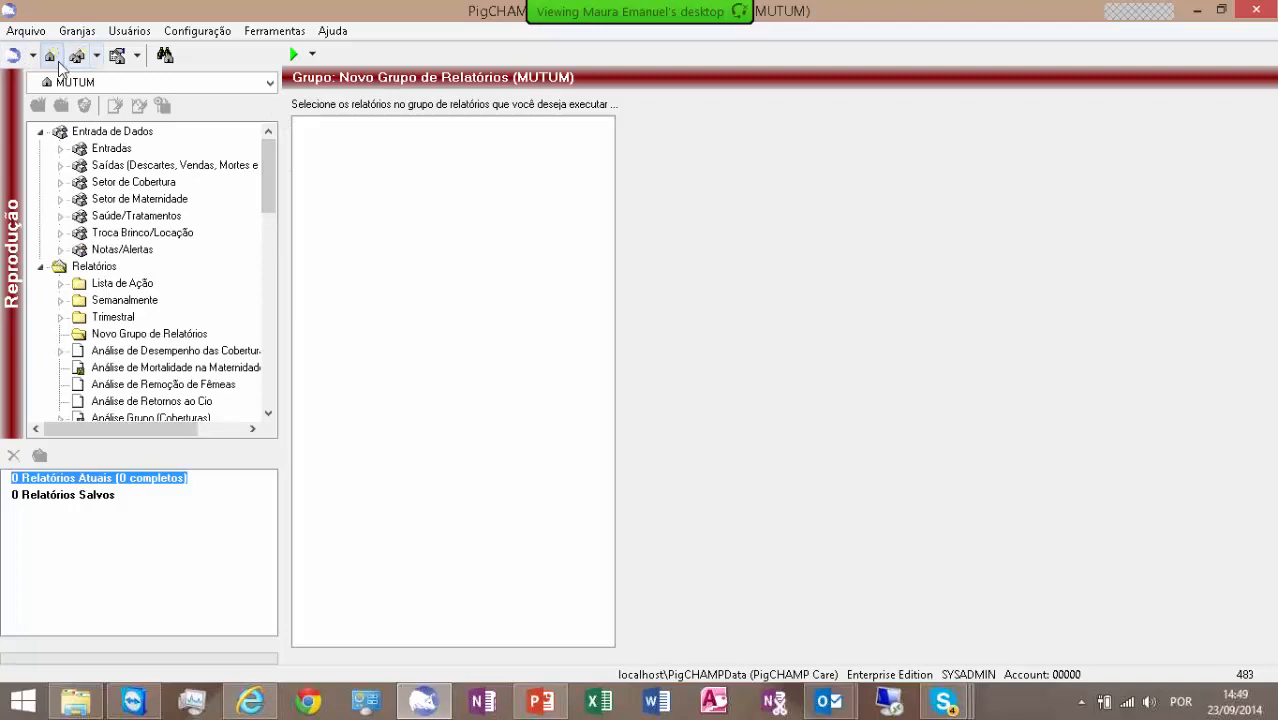
click(30, 31)
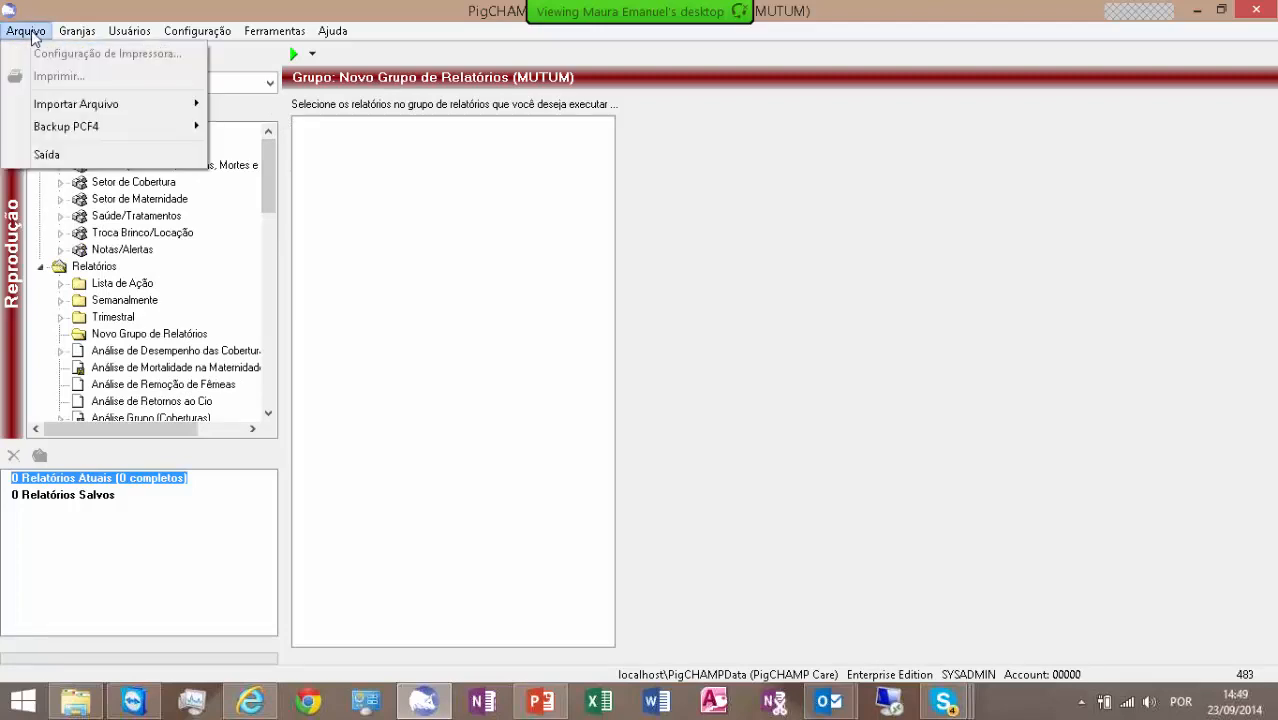
click(269, 177)
click(108, 148)
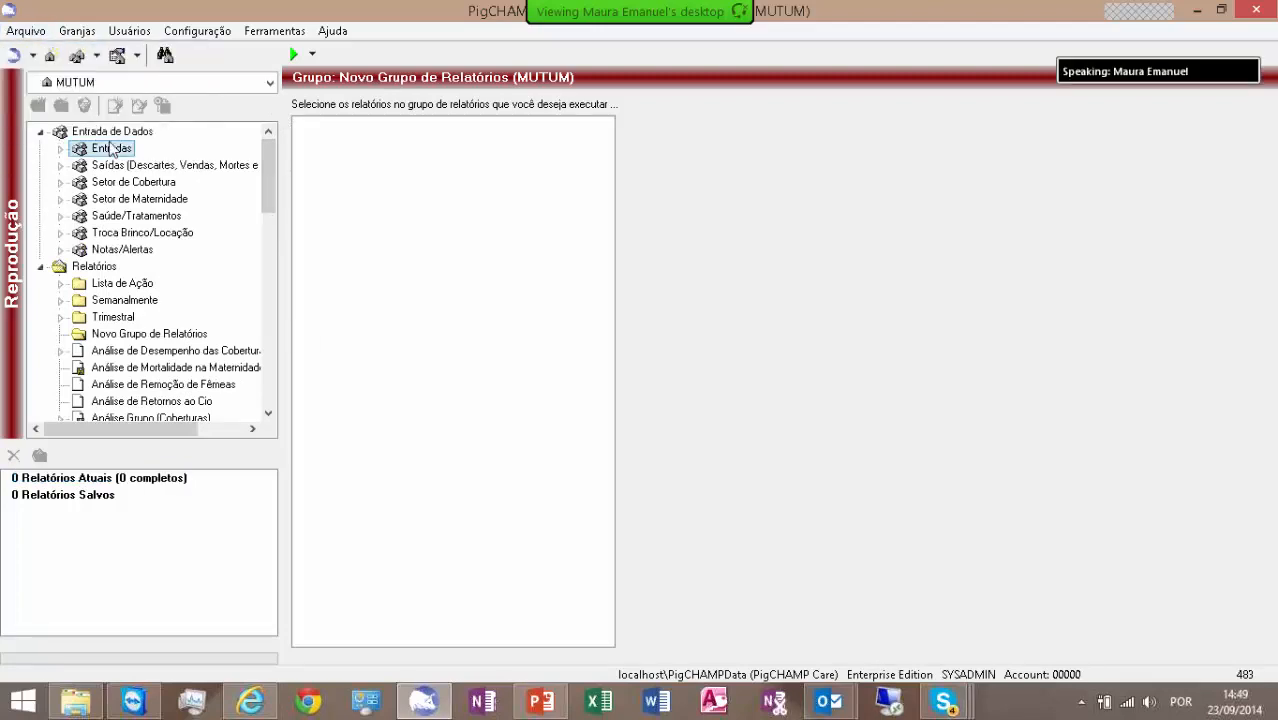
click(22, 36)
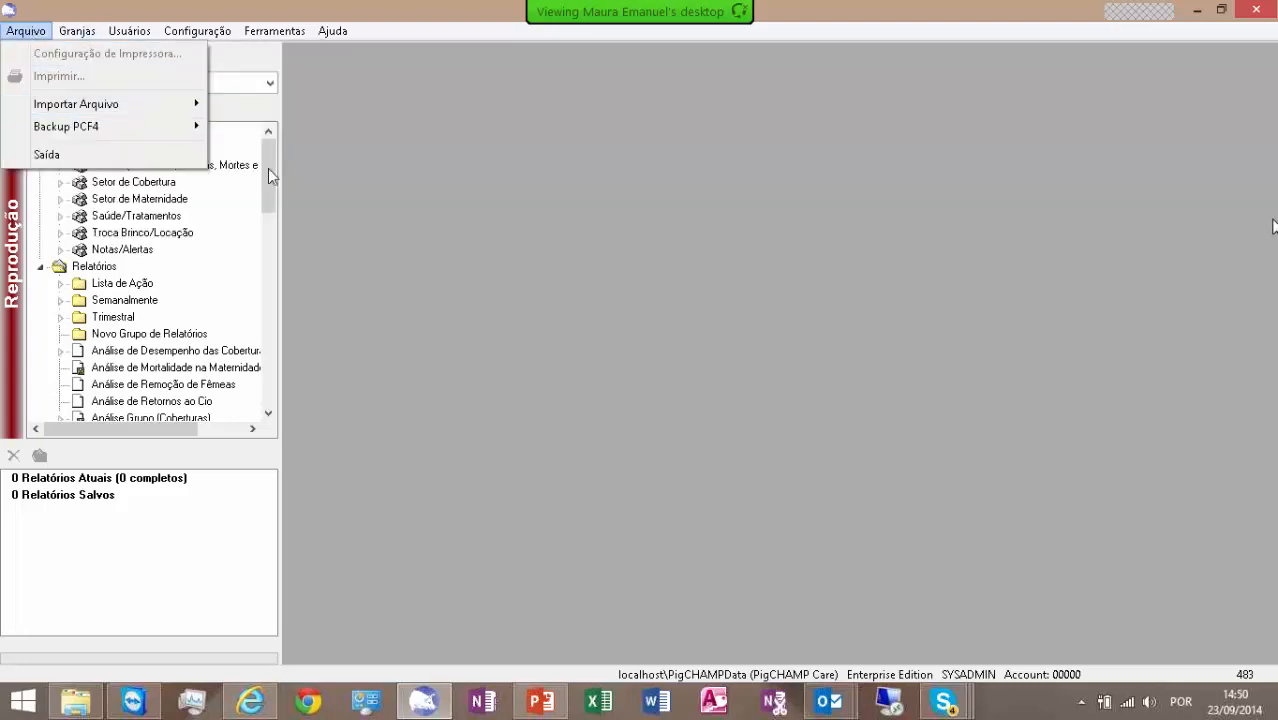
click(60, 270)
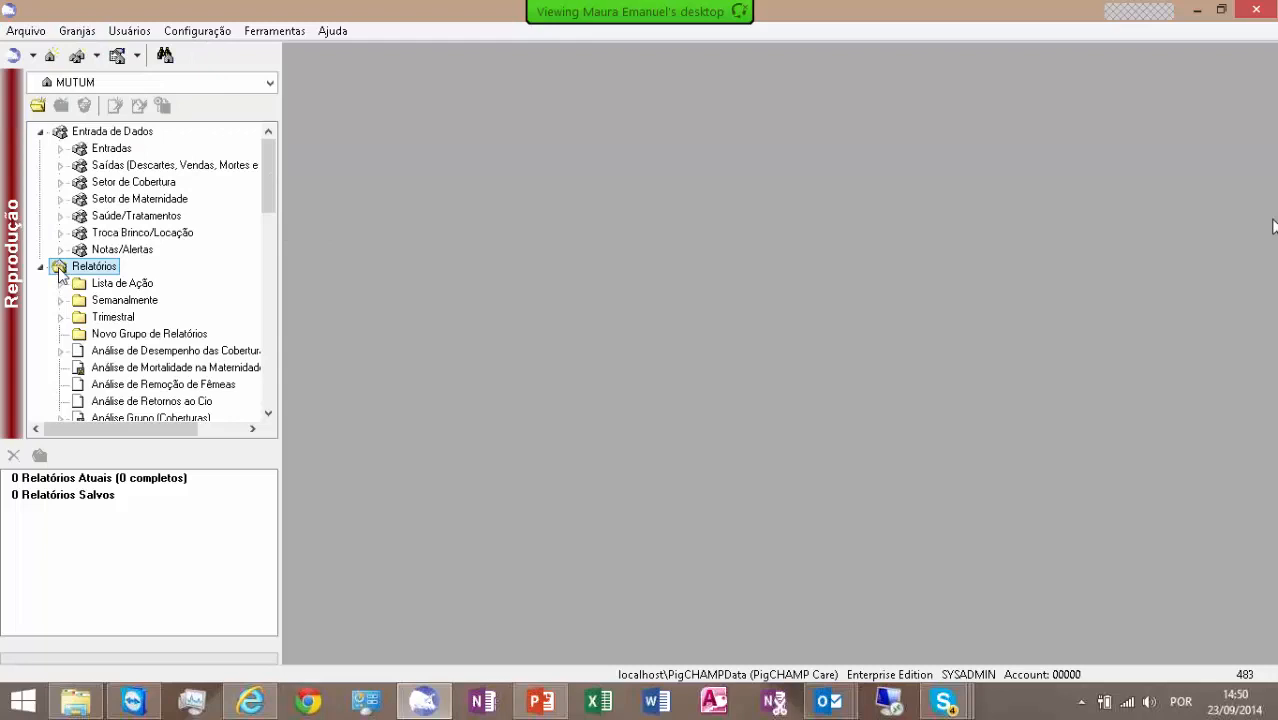
click(25, 35)
- Open the Análise de Desempenho das Coberturas report, view the printer configuration without changes, and leave the report for Setor de Maternidade
double_click(170, 351)
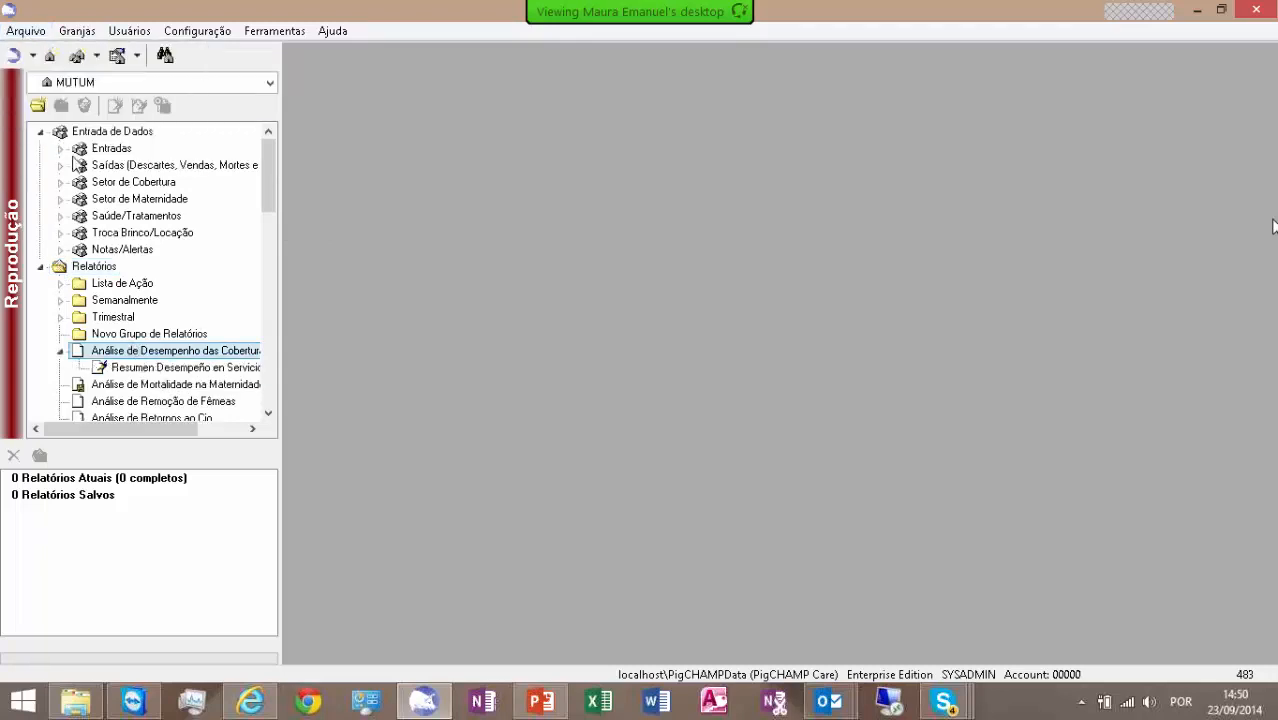
click(26, 33)
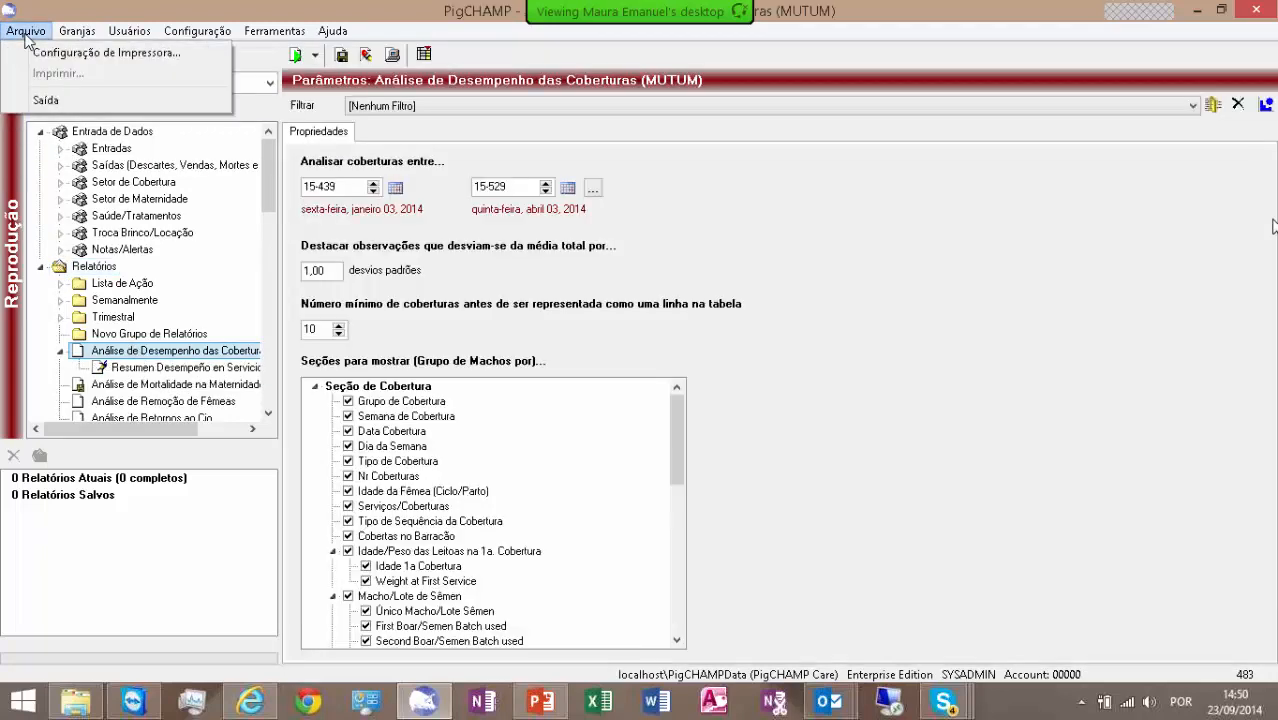
click(72, 53)
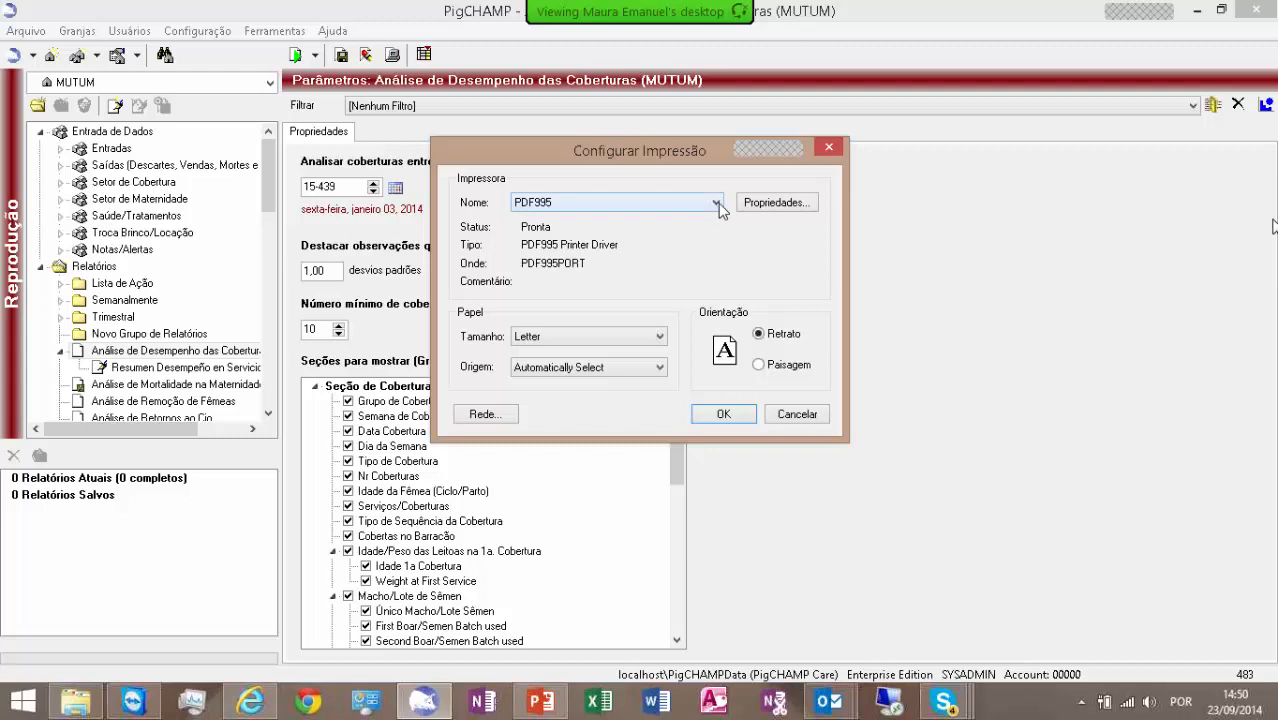
click(803, 416)
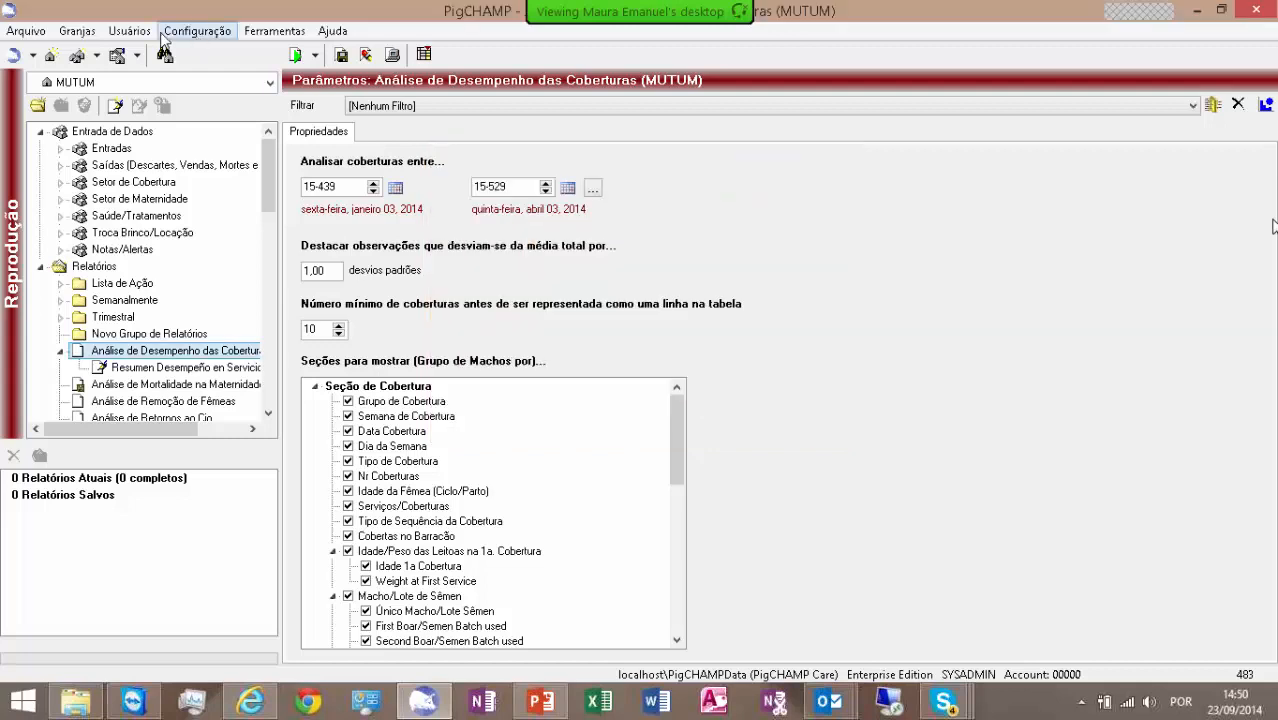
click(30, 31)
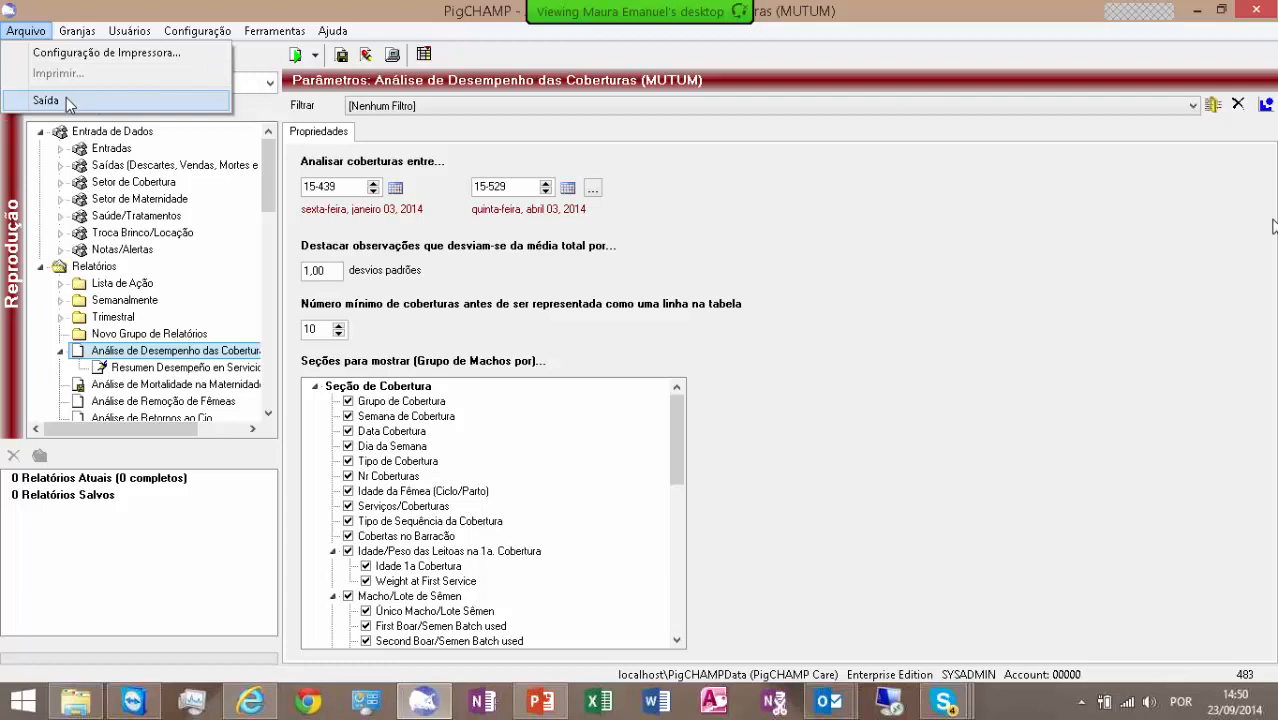
click(187, 196)
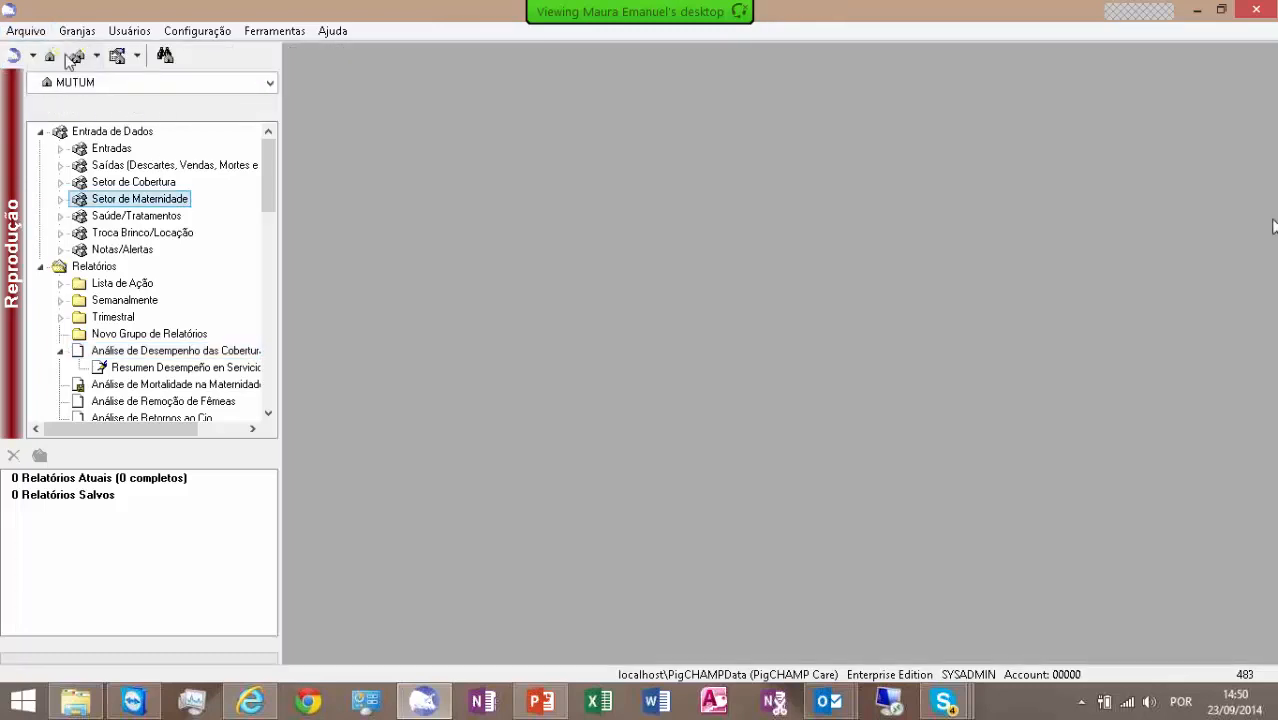
- Import the report configuration file Contagem Plantel (Roy-Ret) from the Copercampos folder
click(25, 31)
mouse_move(83, 101)
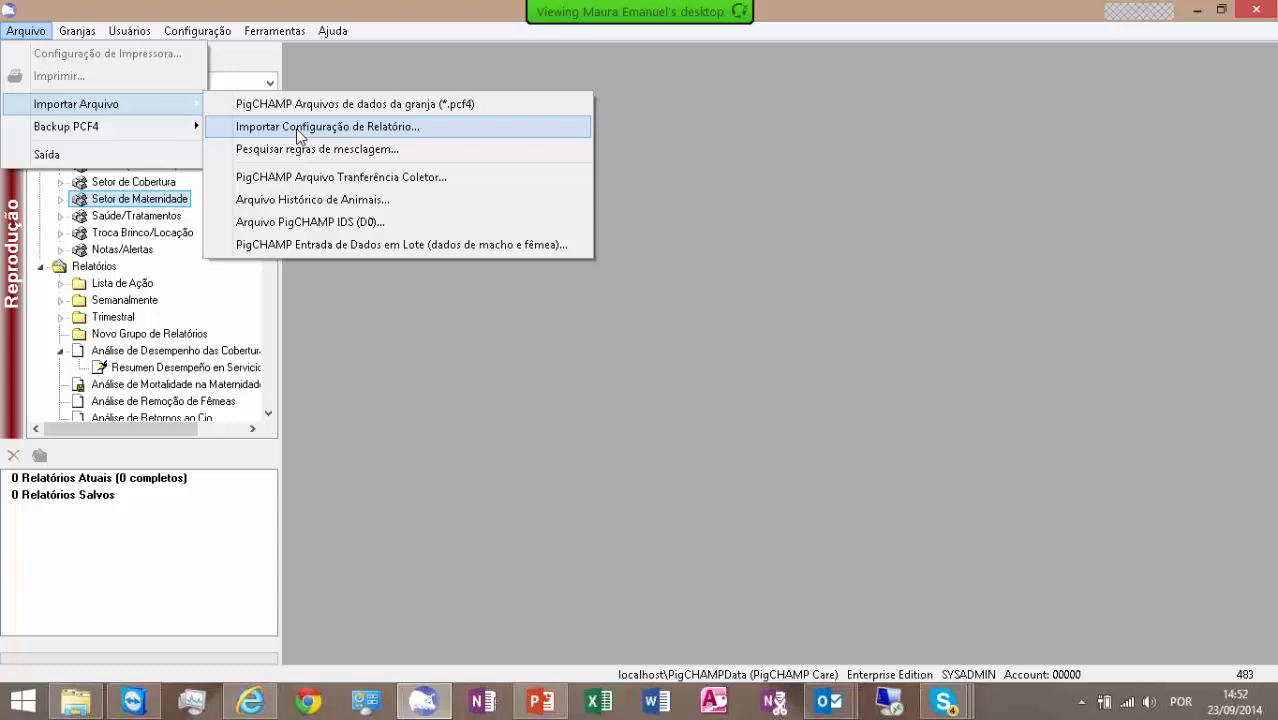
click(296, 128)
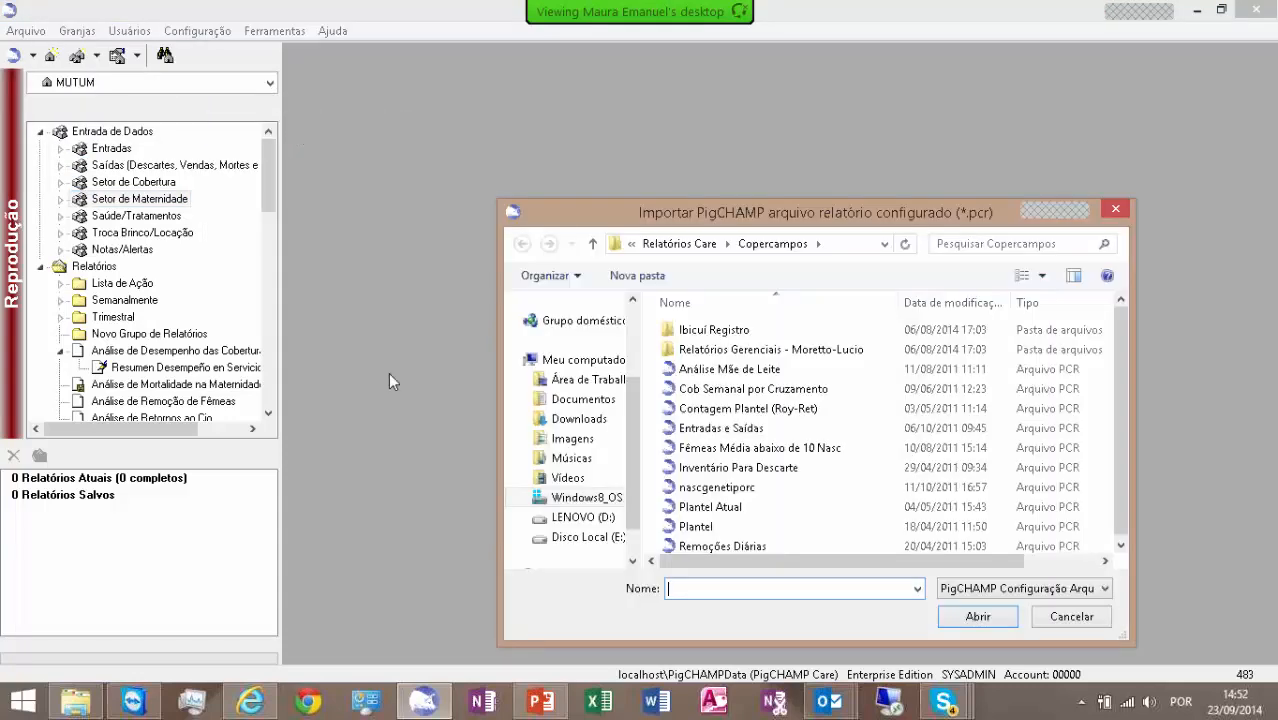
click(703, 414)
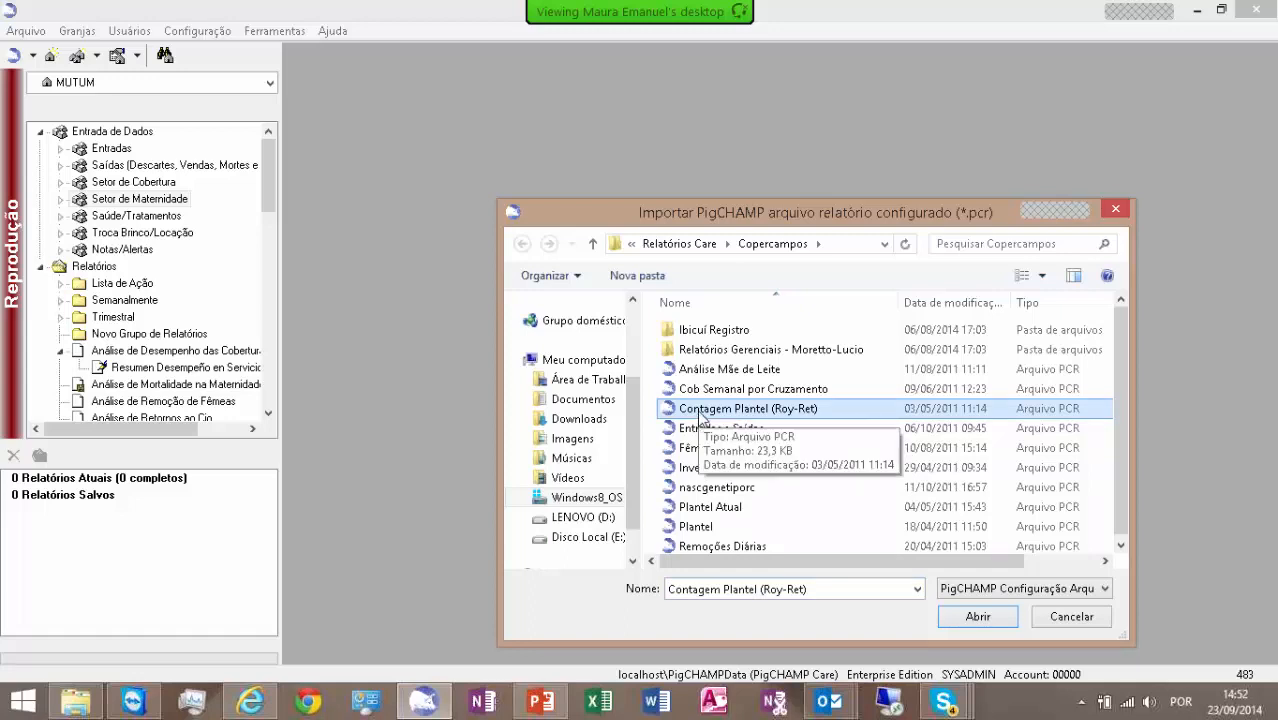
click(975, 616)
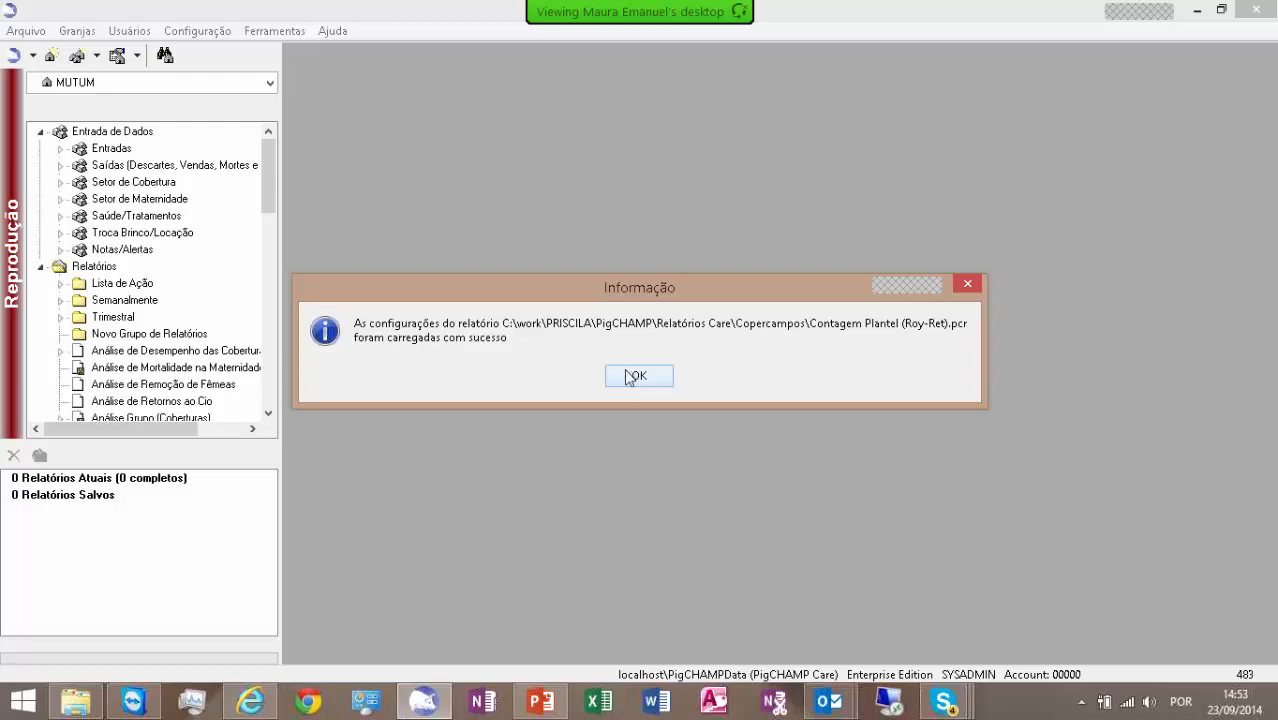
click(636, 376)
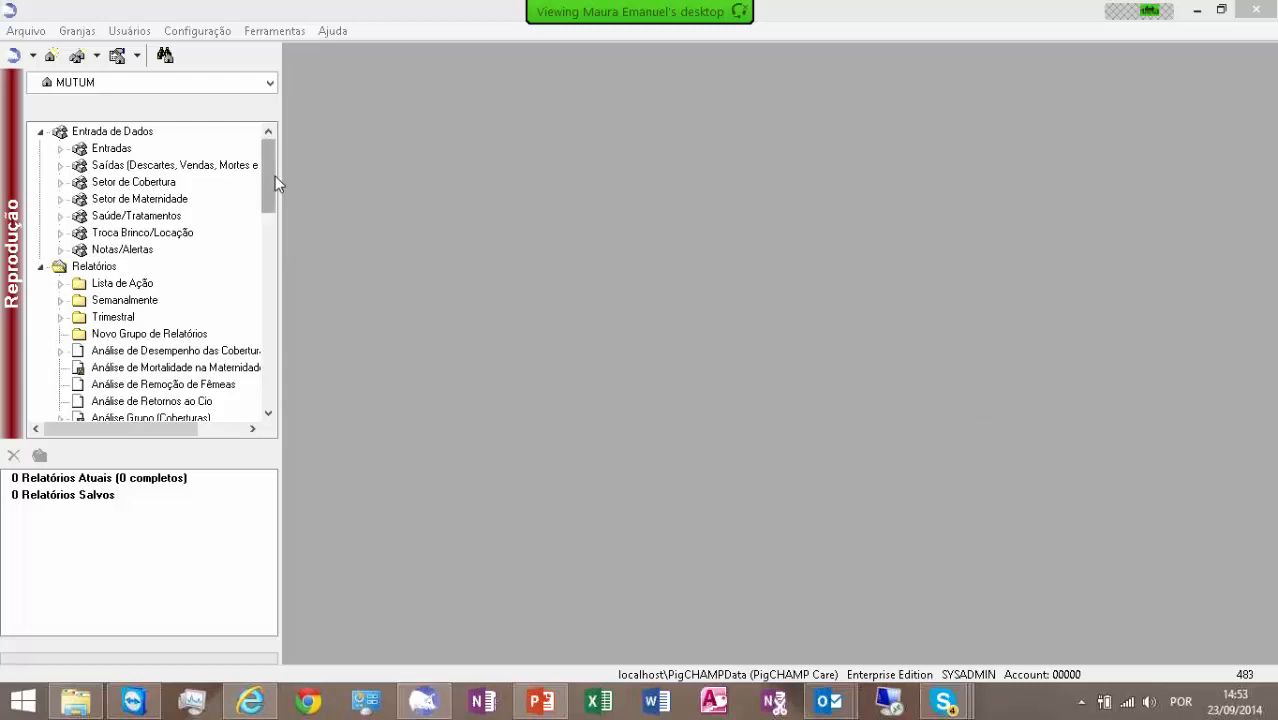
- Expand Monitor de Performance and Monitor de Performance (Por Grupo) in the report tree and select the imported Contagem Plantel (Roy-Ret)
drag(275, 176, 256, 377)
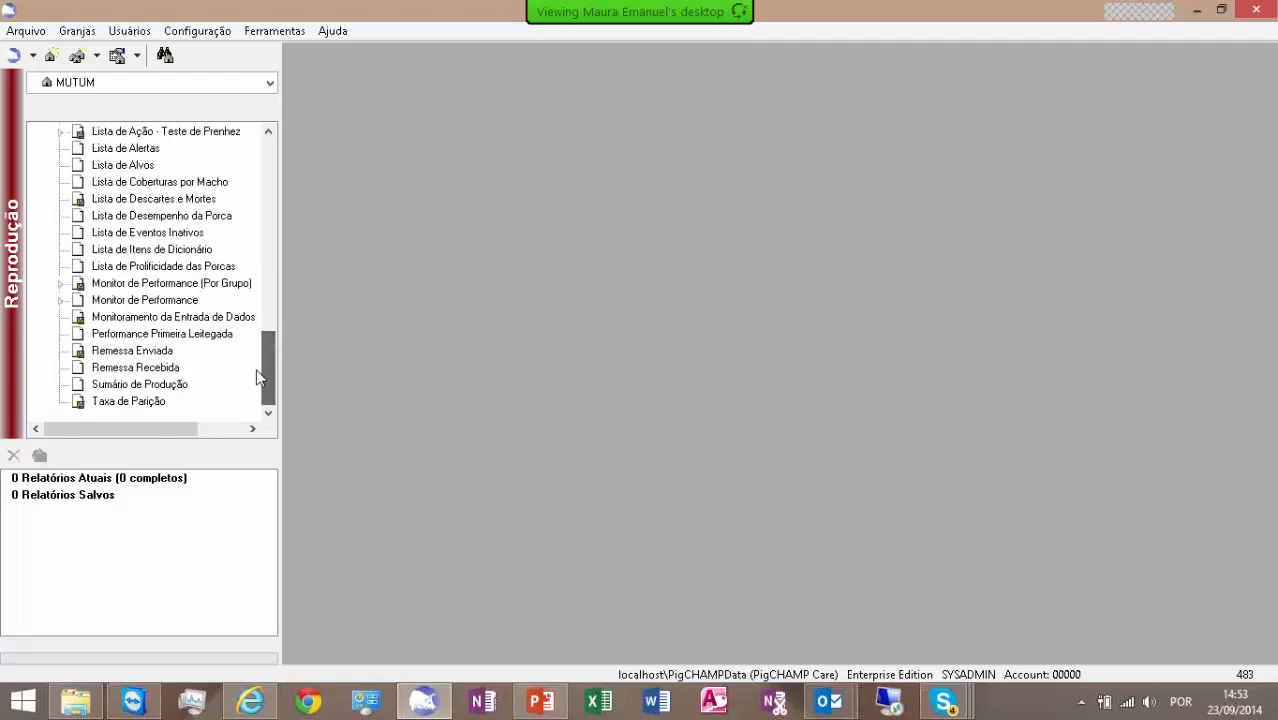
click(74, 302)
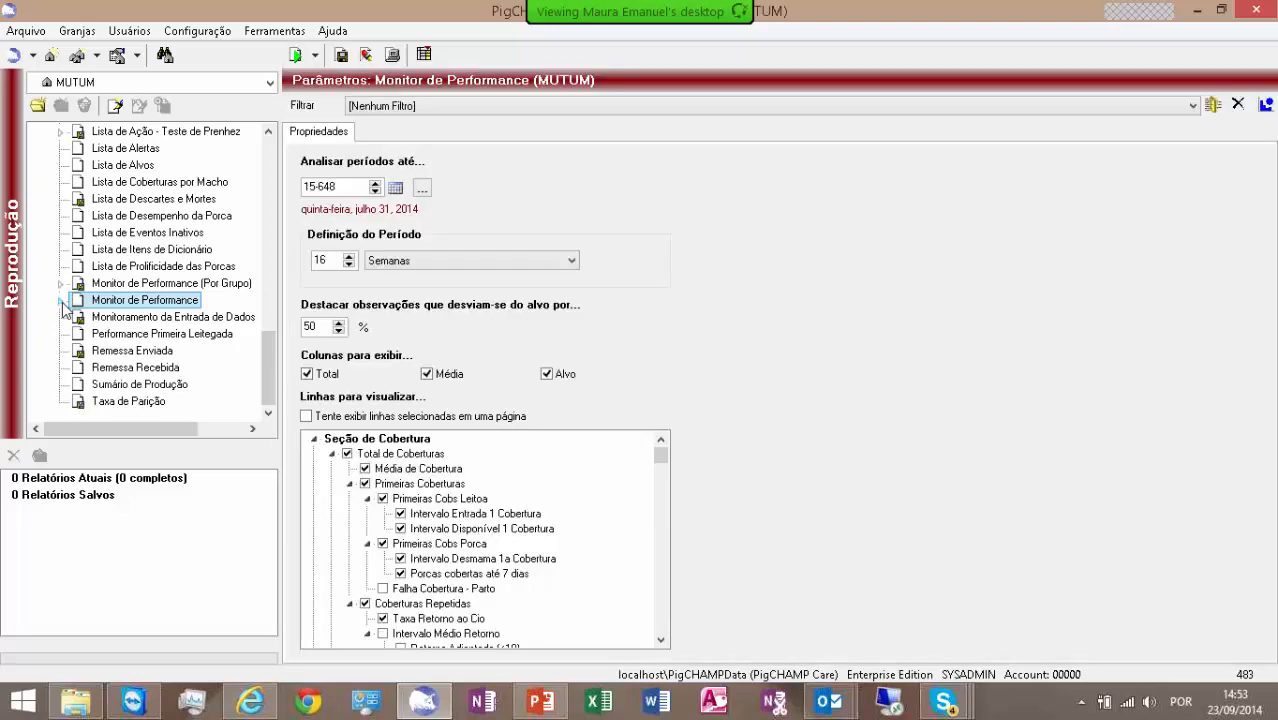
click(61, 301)
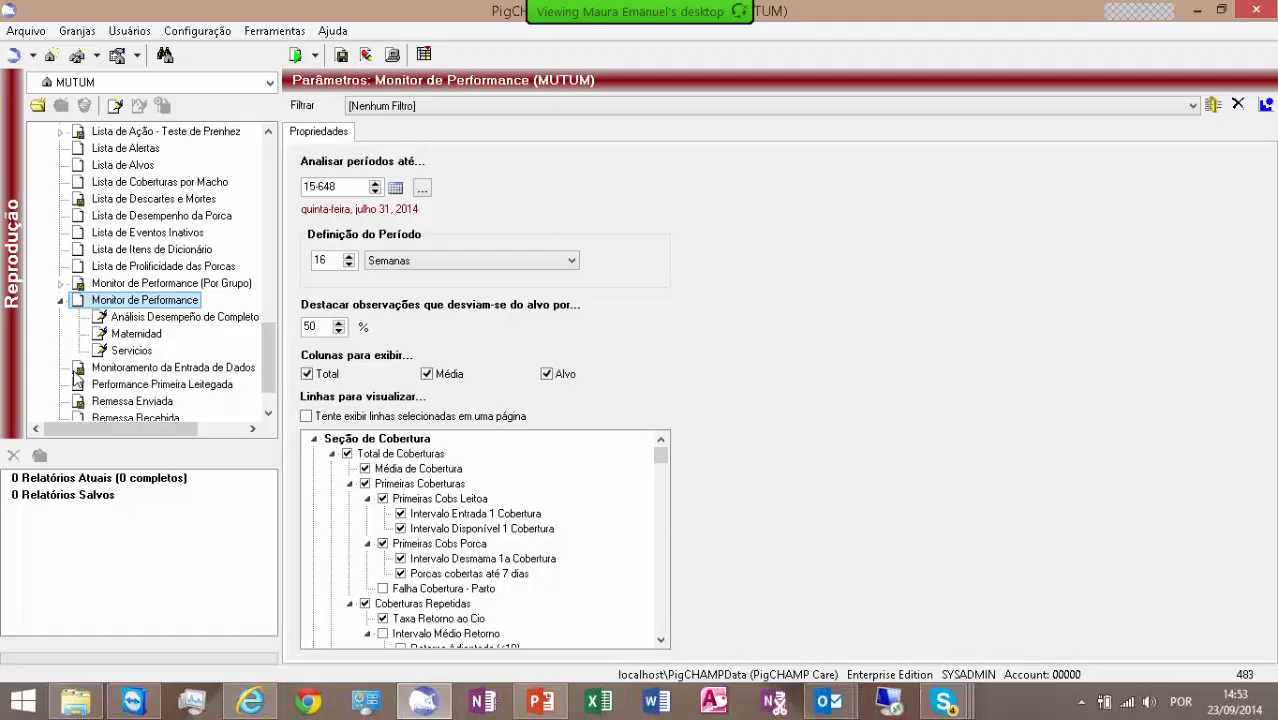
click(61, 284)
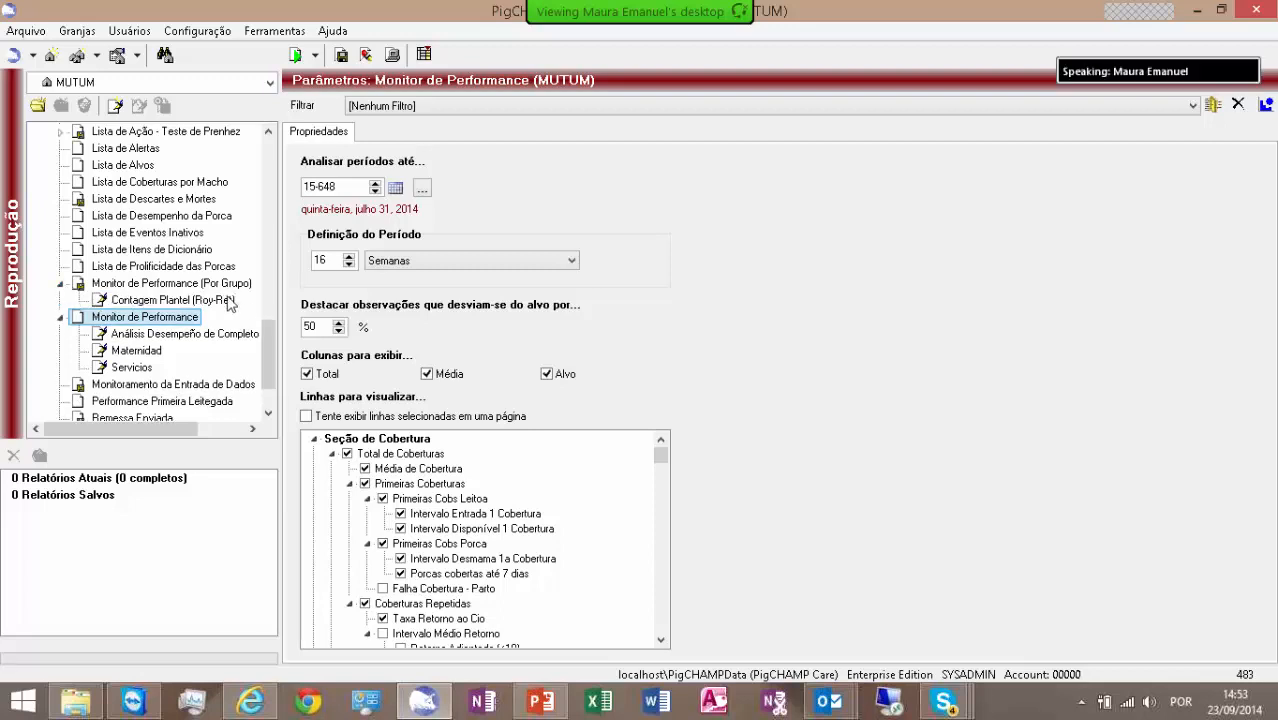
click(152, 304)
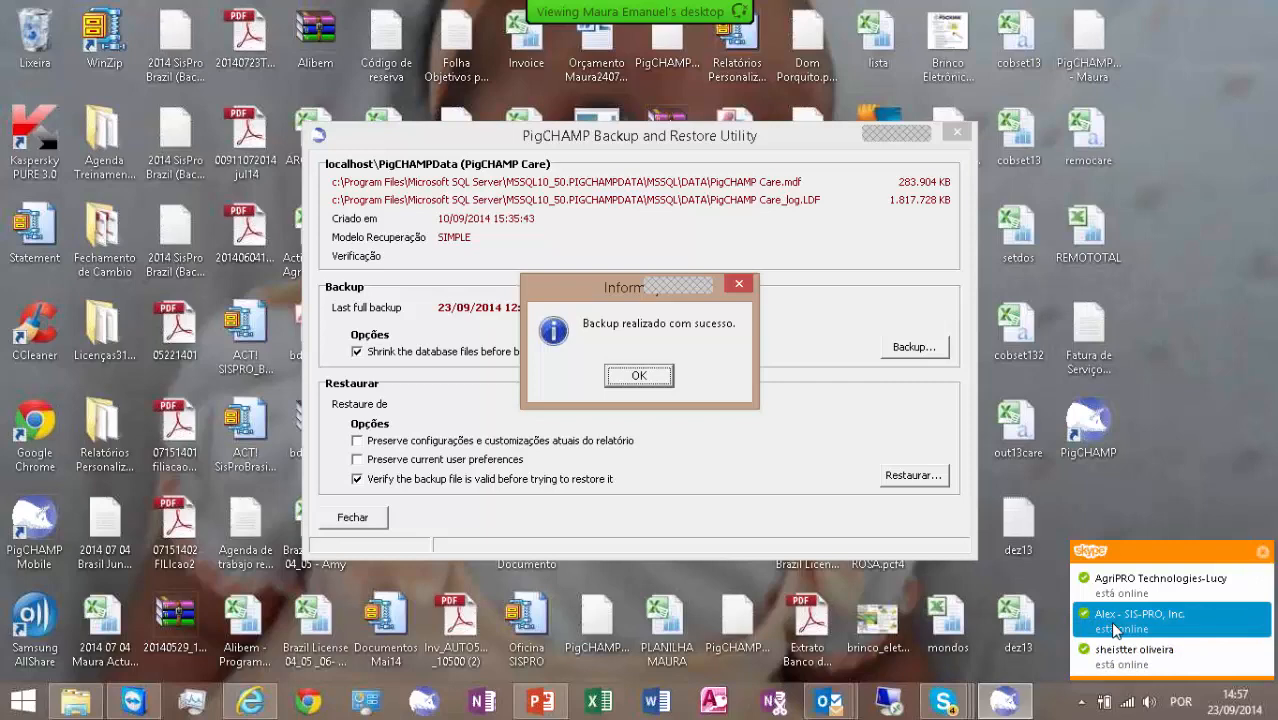
- Dismiss the backup completion message in the PigCHAMP Backup and Restore Utility
key(Escape)
key(alt+Return)
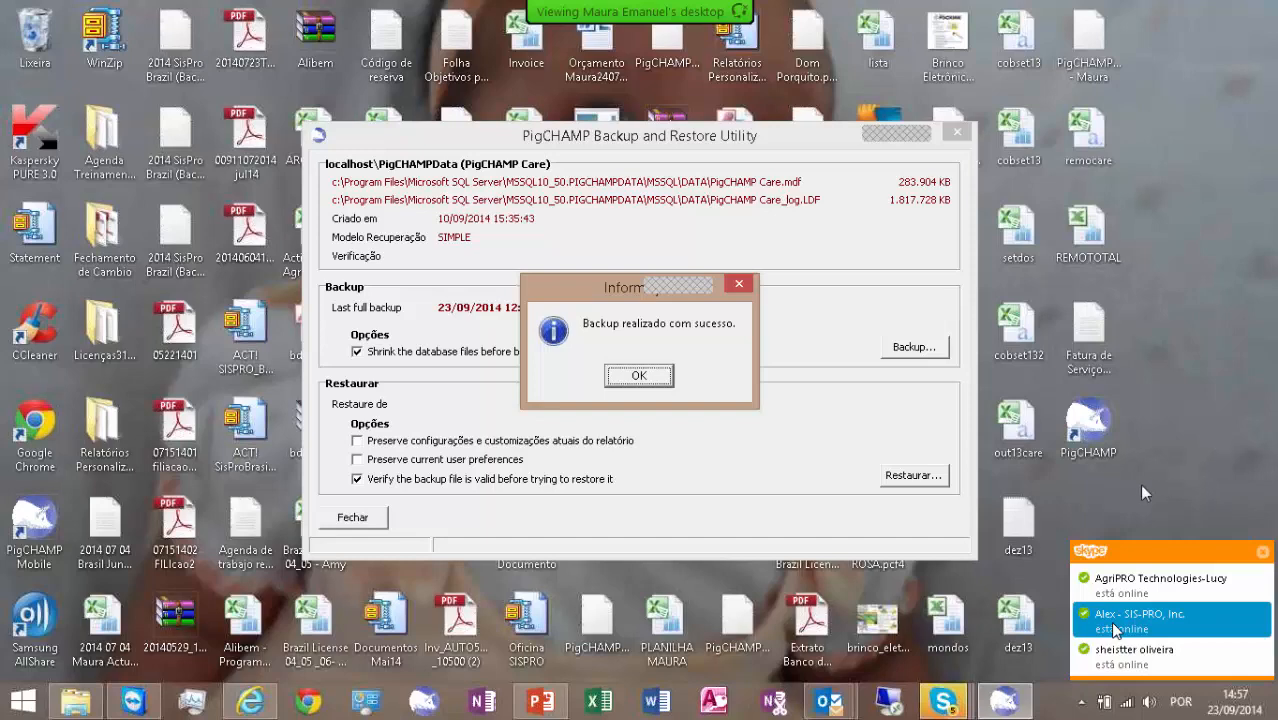
key(Escape)
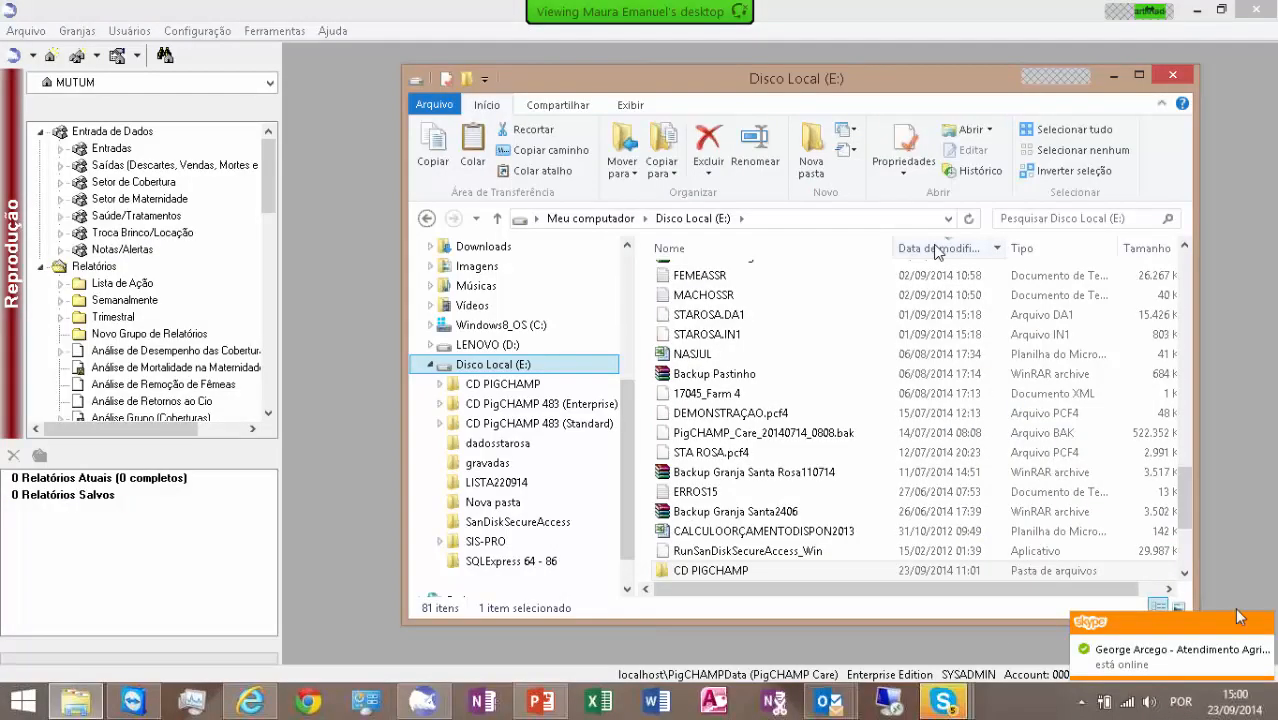
- Sort the files on Disco Local (E:) by modification date, locate PigCHAMP_Care_20140923_1456.bak, and close the folder window
click(936, 249)
click(936, 250)
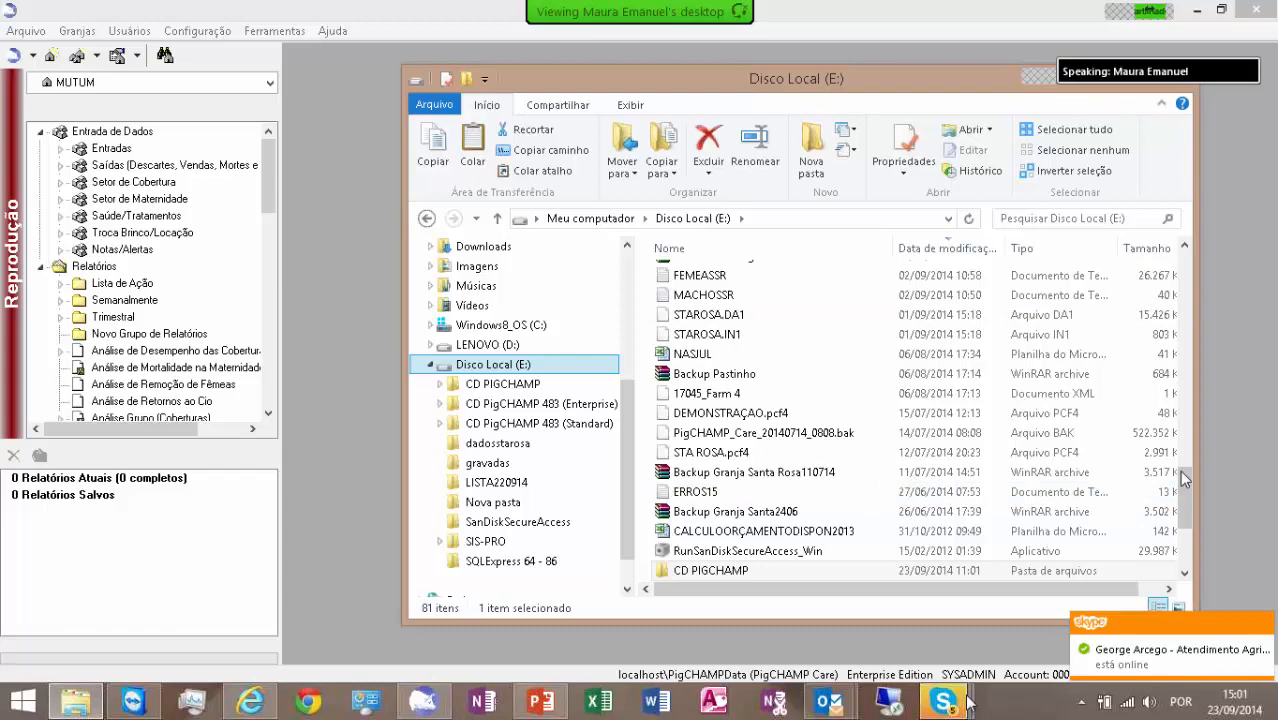
scroll(1185, 490, down, 3)
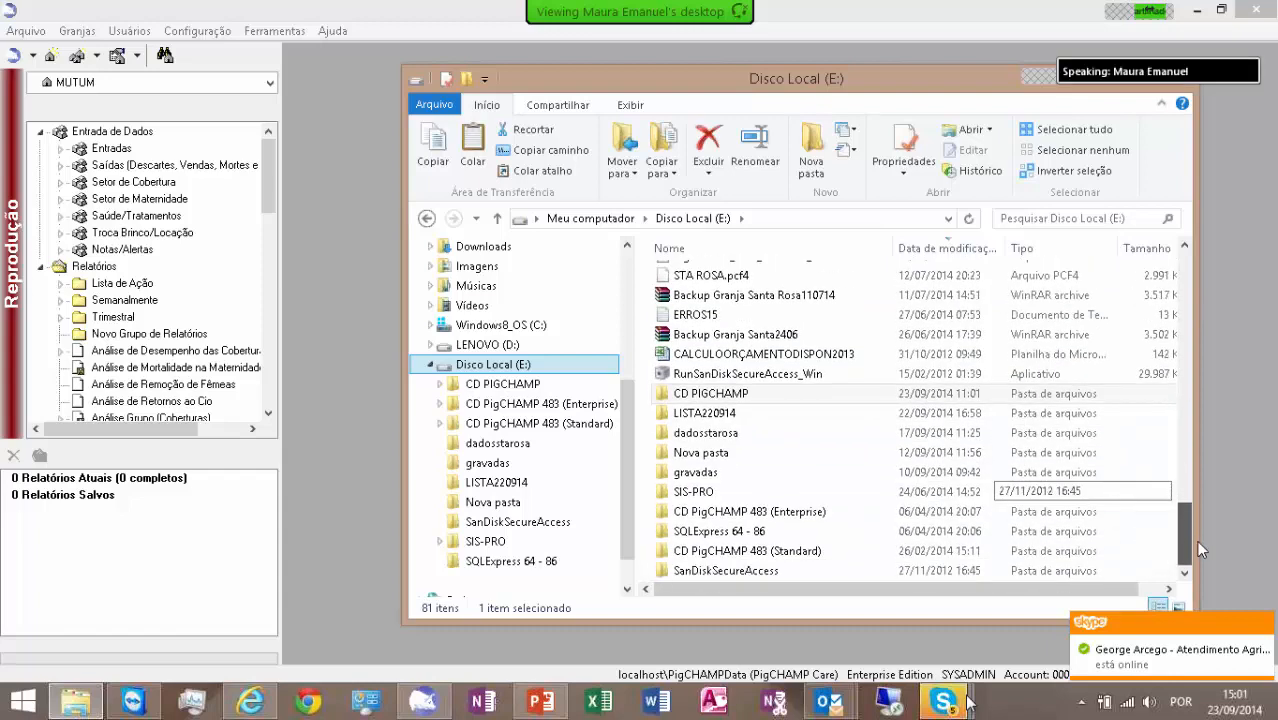
drag(1203, 505, 1175, 232)
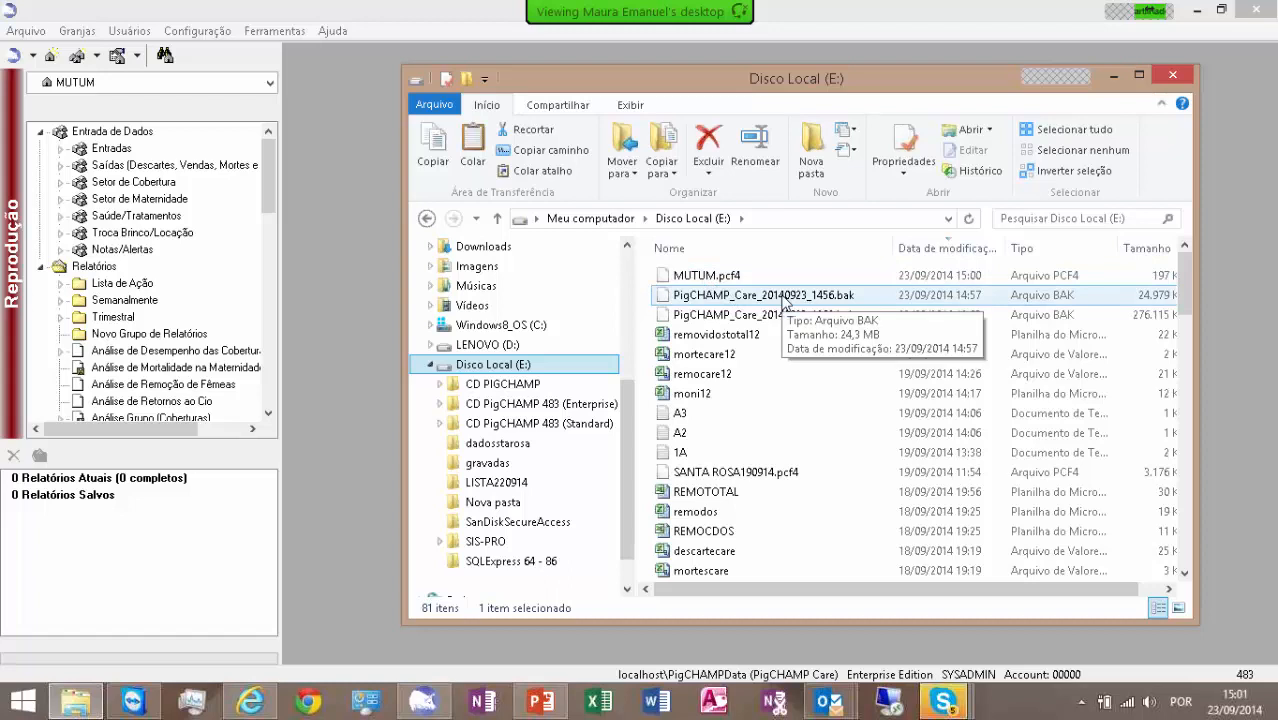
click(1174, 77)
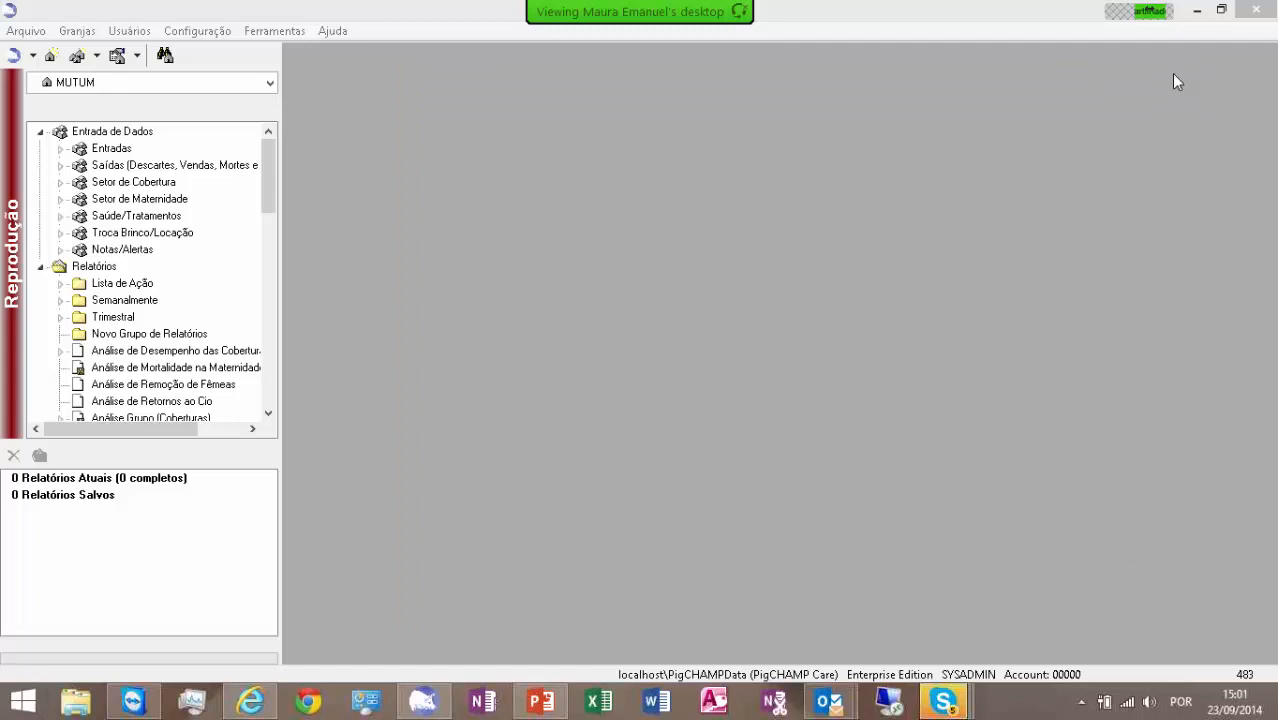
- View the export dialog for report configurations, cancel it without saving, and glance at the file commands again
click(28, 32)
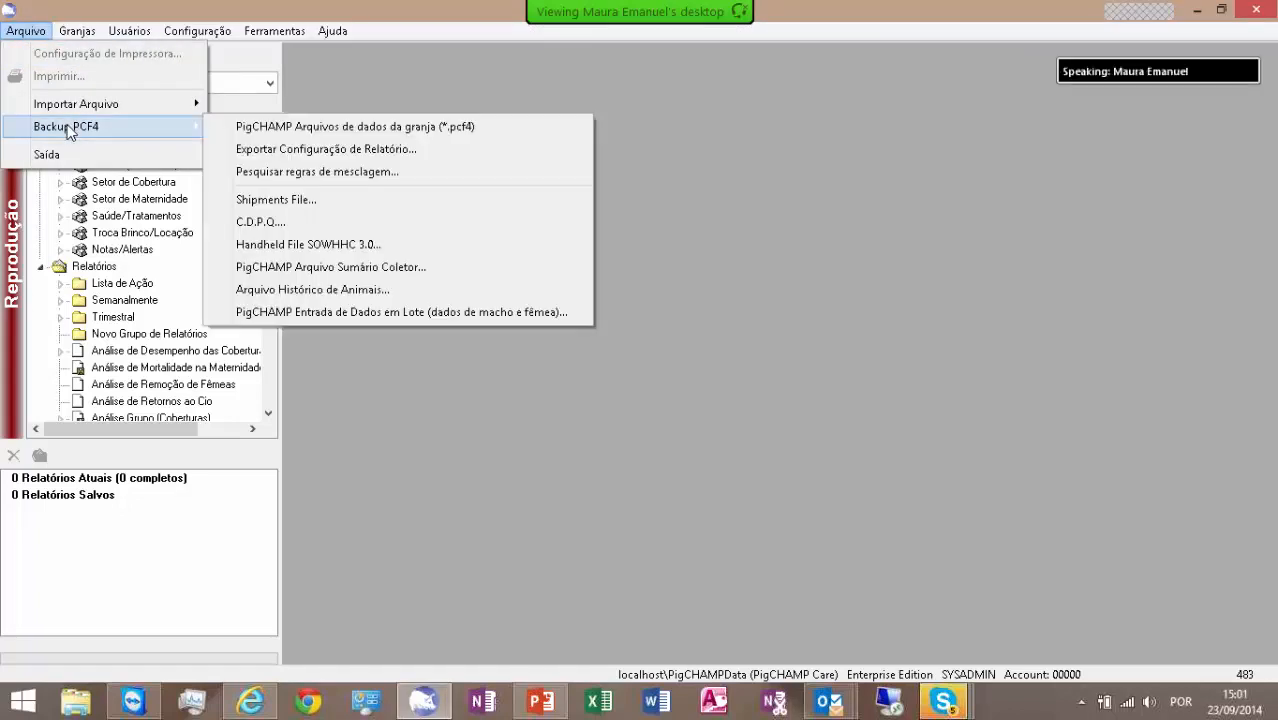
click(284, 149)
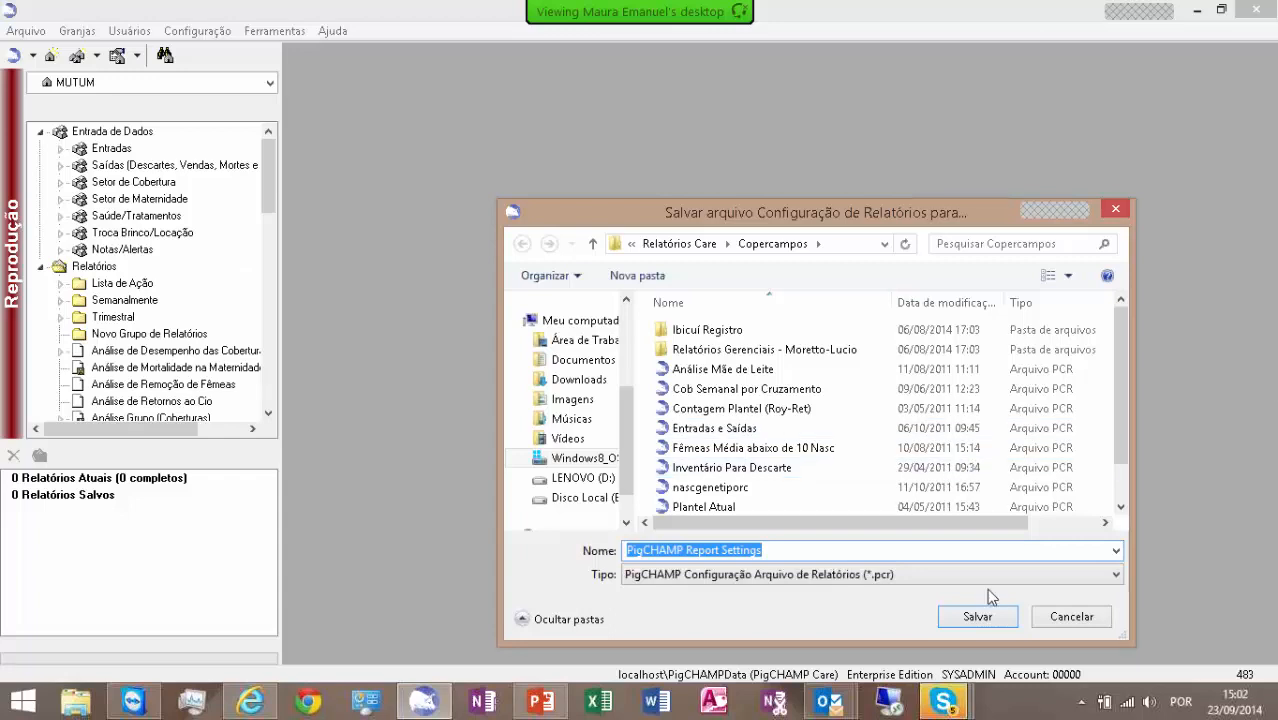
click(1074, 621)
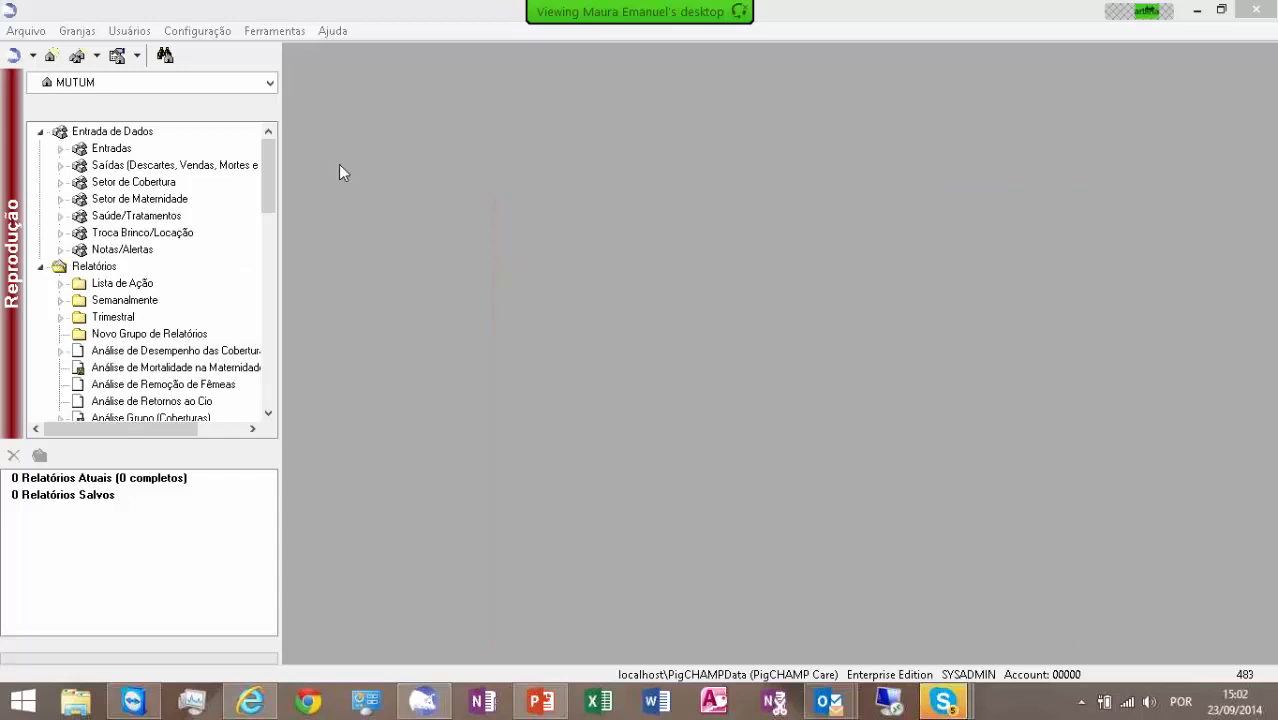
click(25, 31)
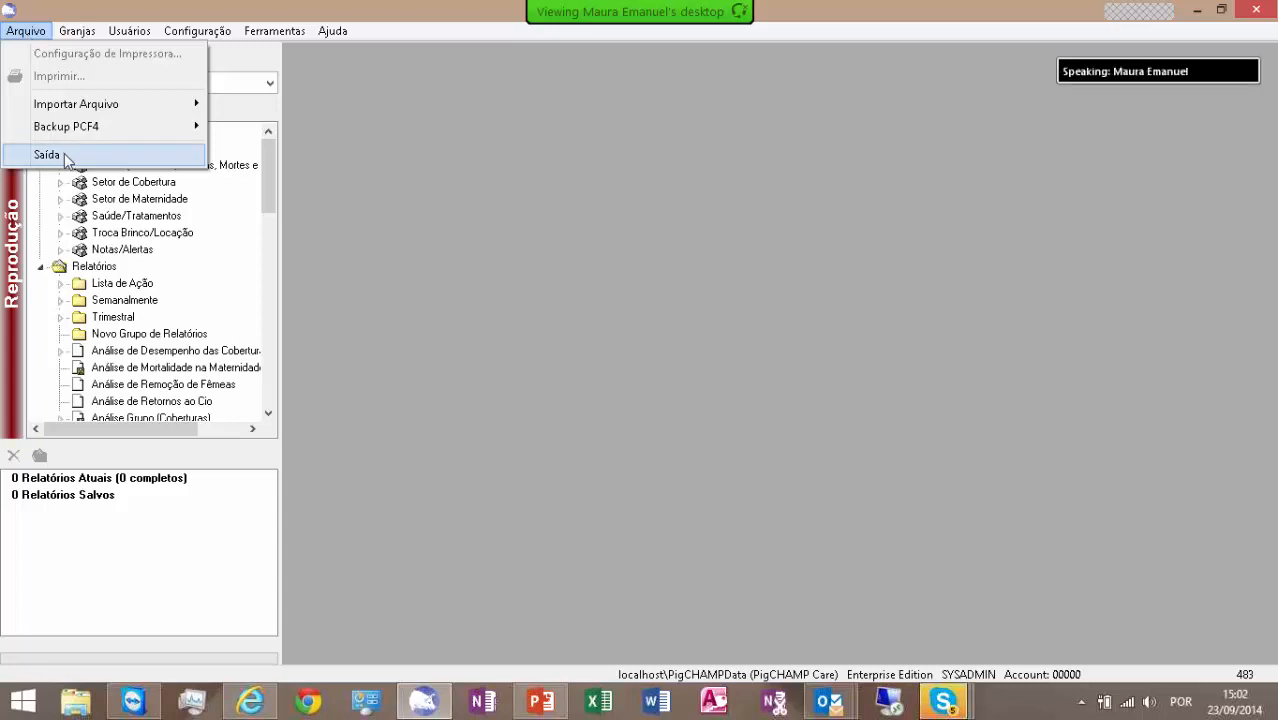
click(295, 166)
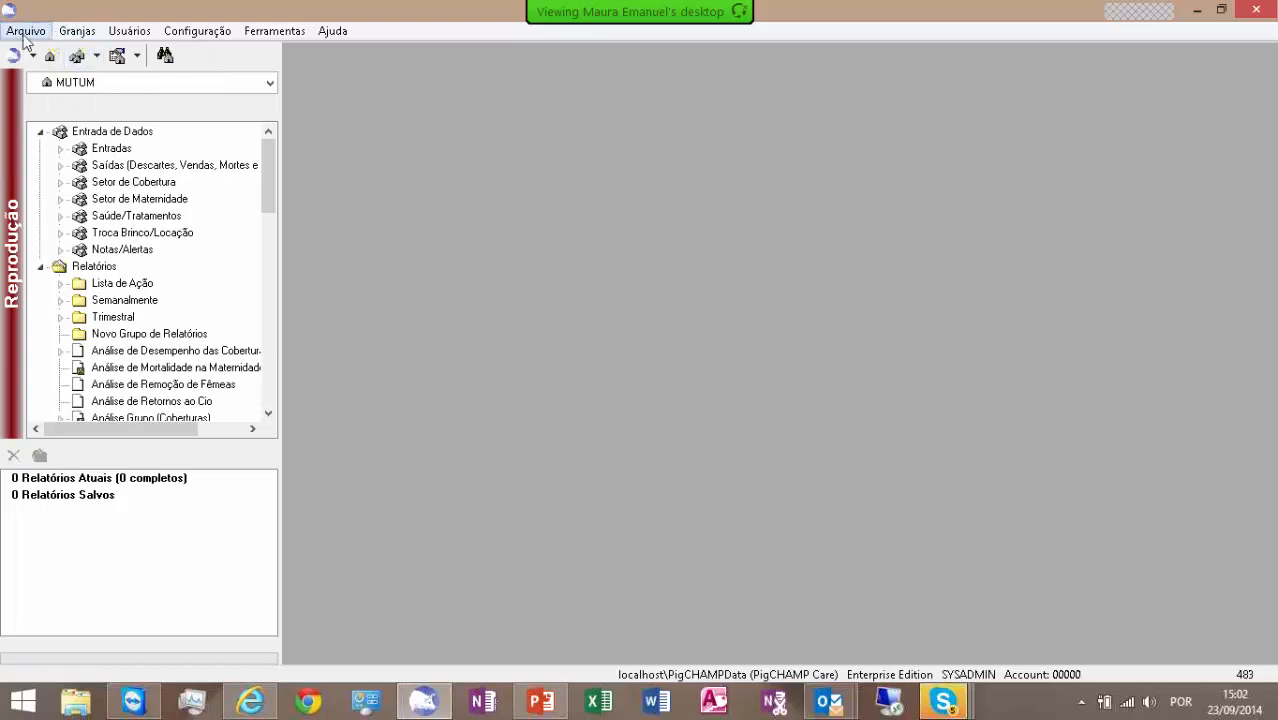